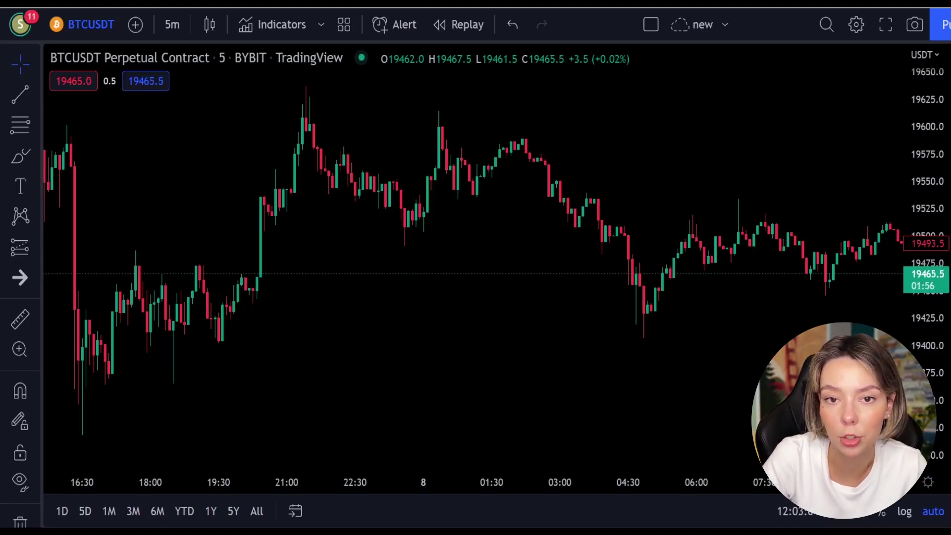
Pan the BTCUSDT 5-minute chart back until 6 October '22 candles fill the view
drag(524, 270, 348, 299)
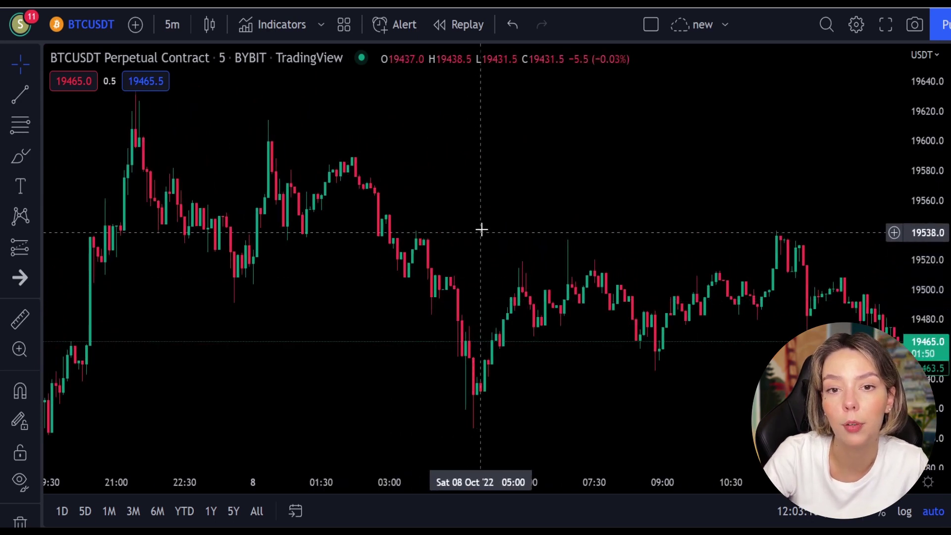
drag(470, 211, 544, 223)
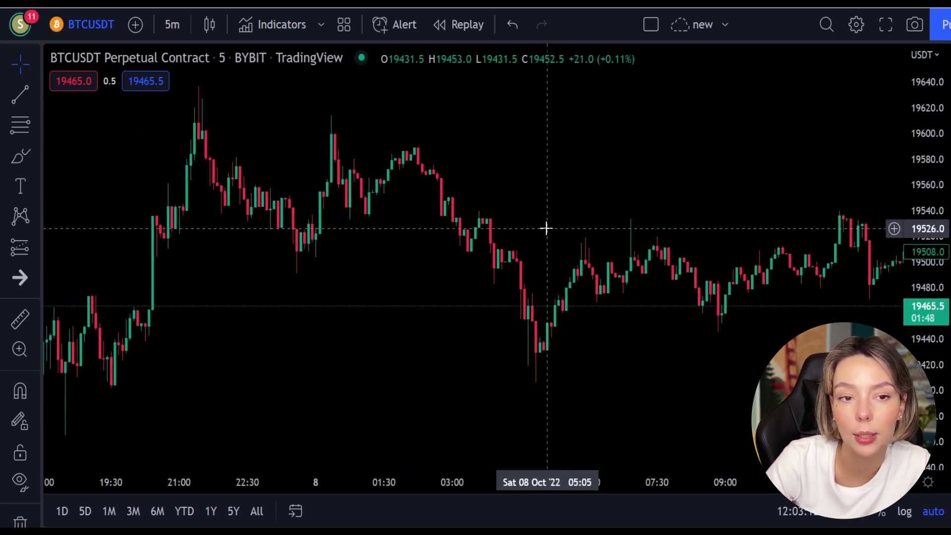
drag(328, 270, 499, 344)
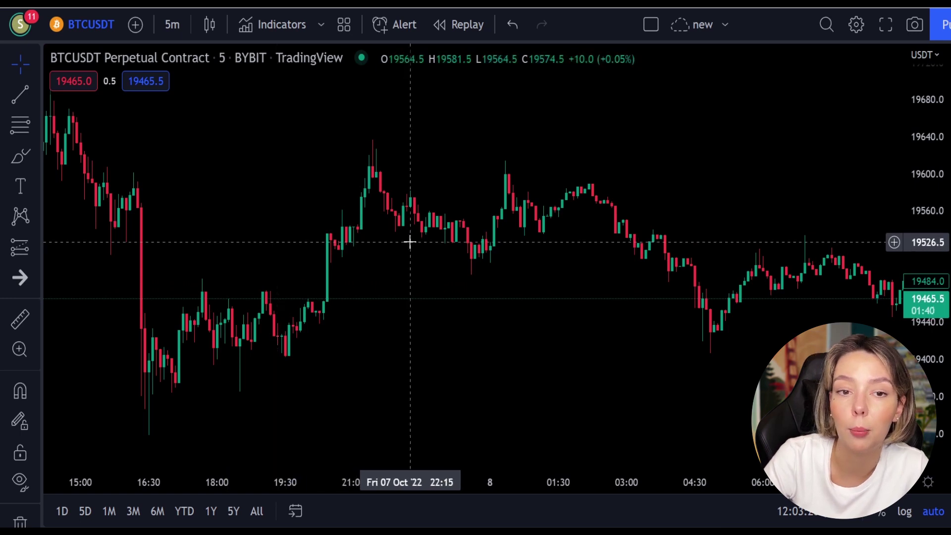
drag(256, 199, 535, 302)
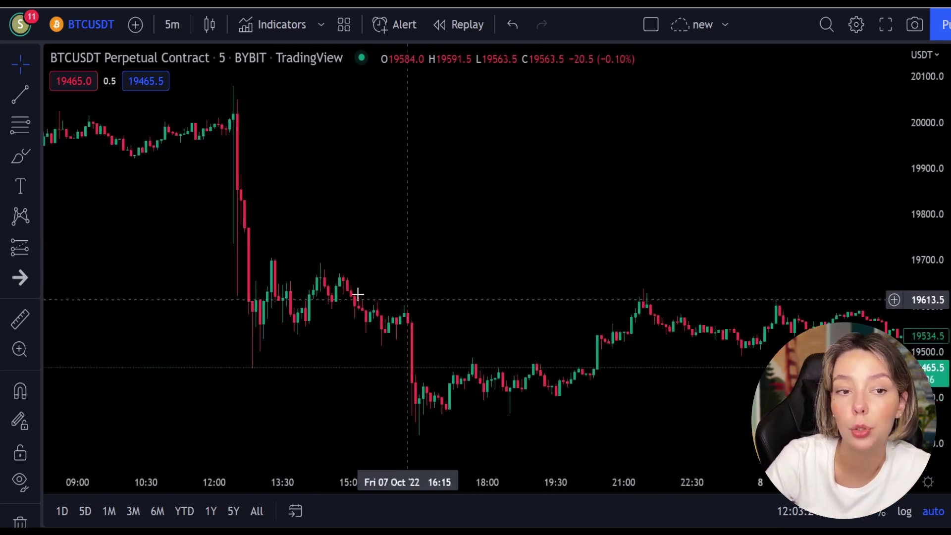
drag(171, 252, 584, 385)
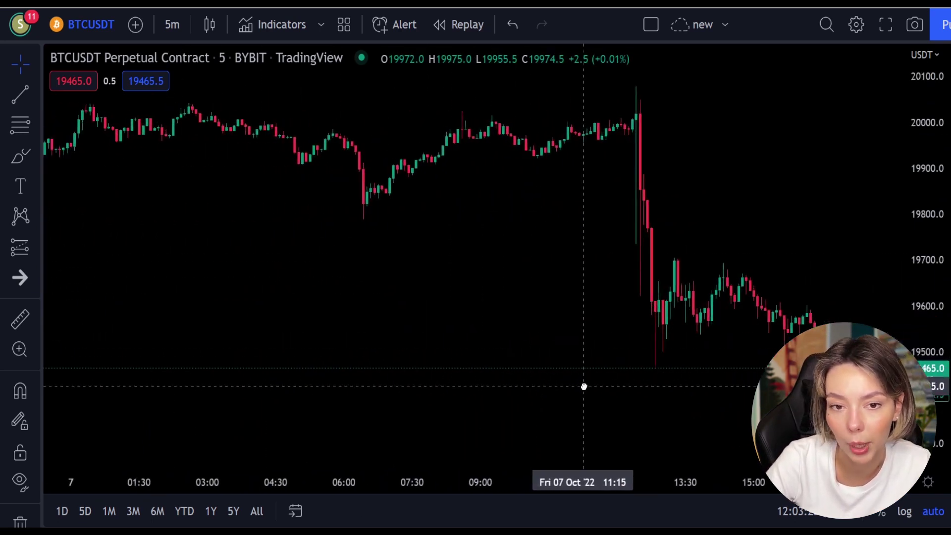
drag(250, 230, 458, 324)
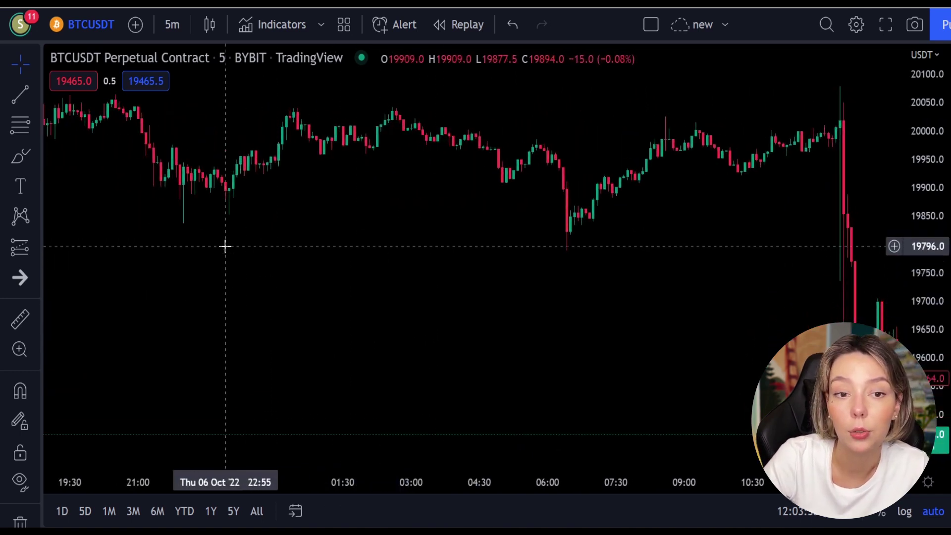
drag(233, 247, 435, 306)
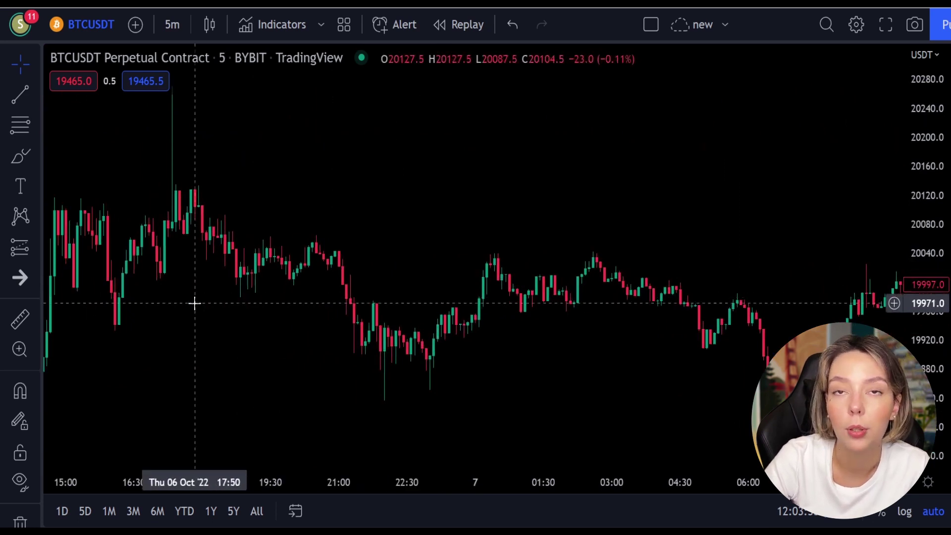
drag(194, 304, 468, 368)
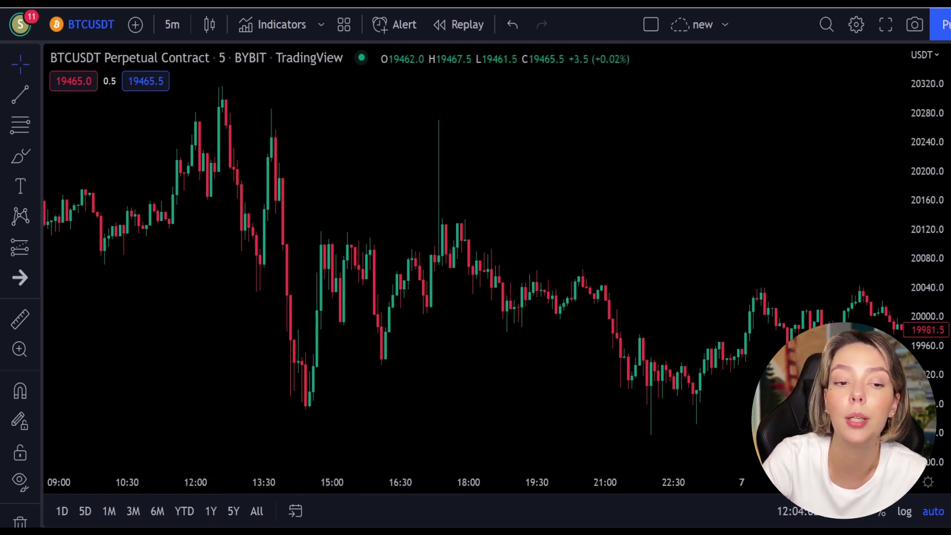
Search 'la rsi' and add the Laguerre RSI indicator to the chart
click(279, 25)
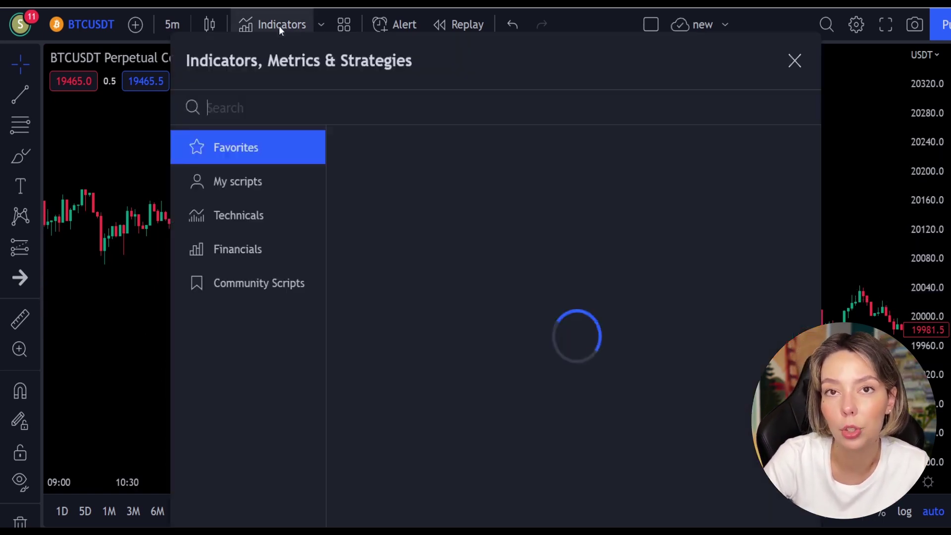
text(la rsi)
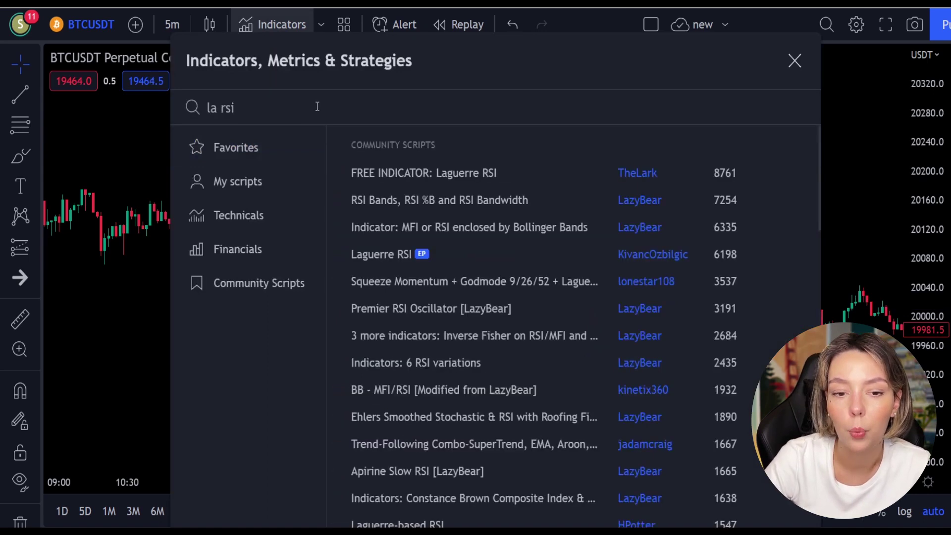
click(387, 254)
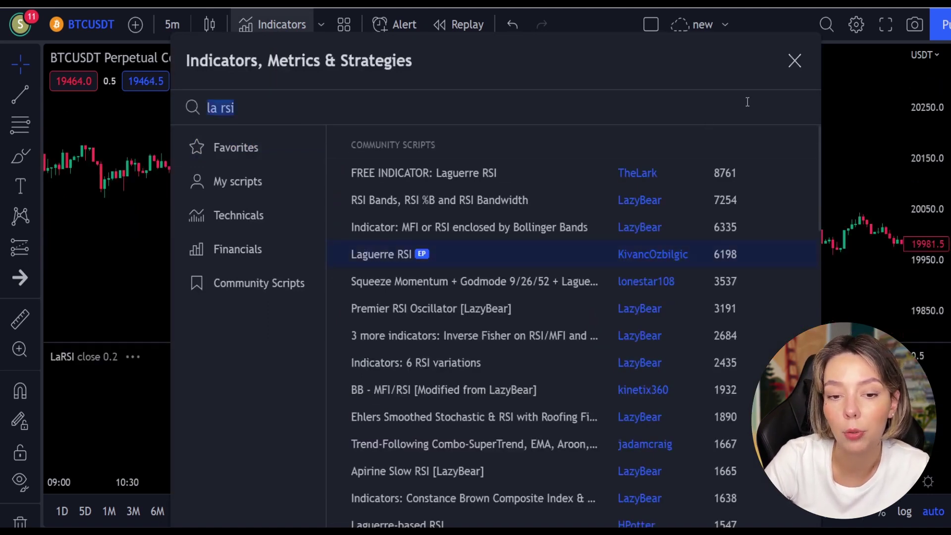
click(798, 62)
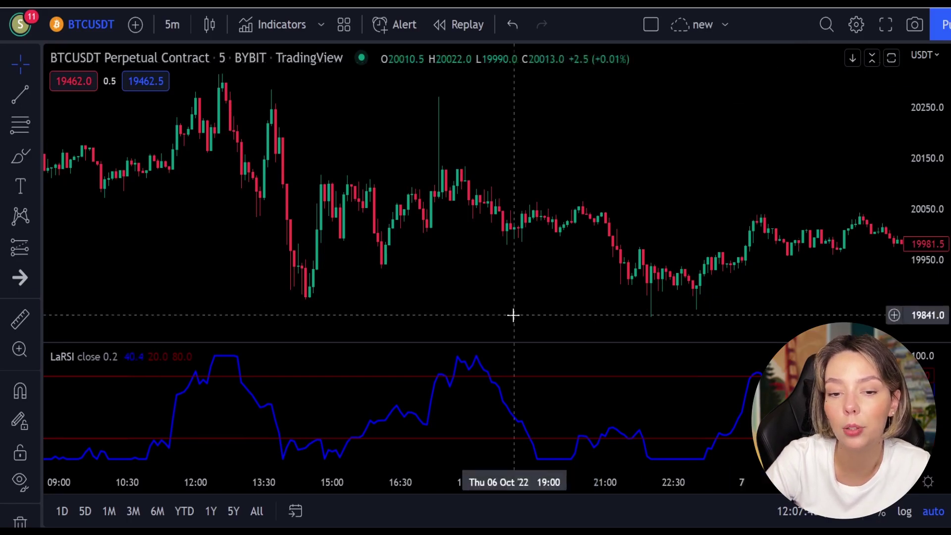
Add the SuperTrend+ indicator and pan further back through earlier candles
click(282, 24)
text(supertrend+)
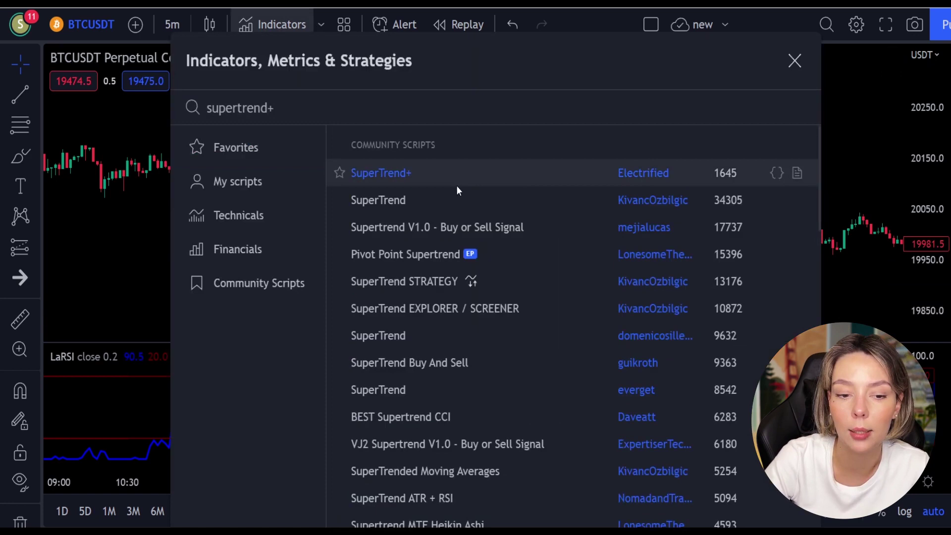
click(450, 176)
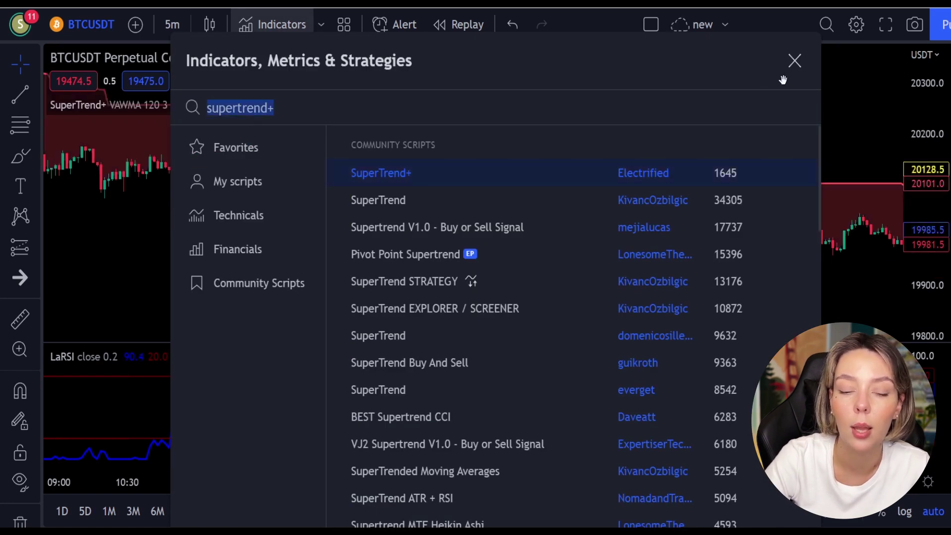
click(799, 71)
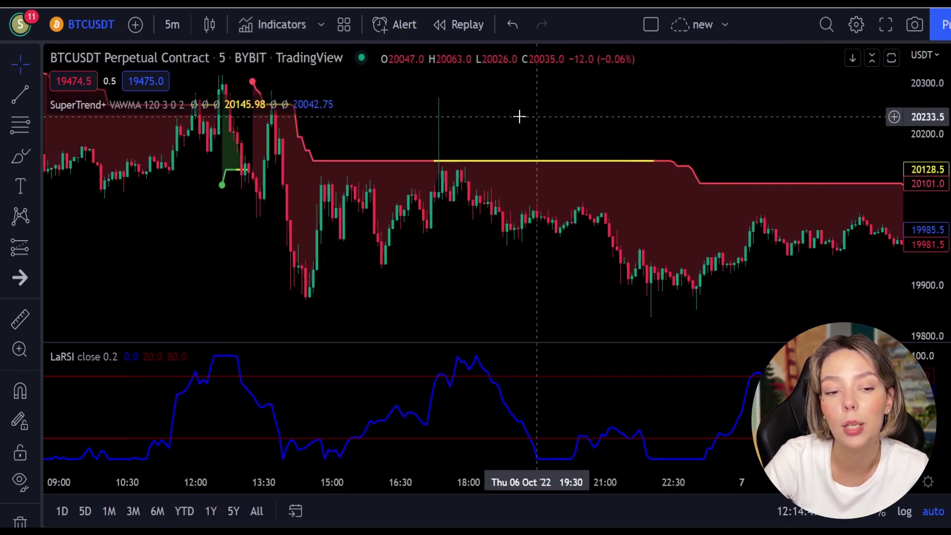
drag(469, 118, 696, 195)
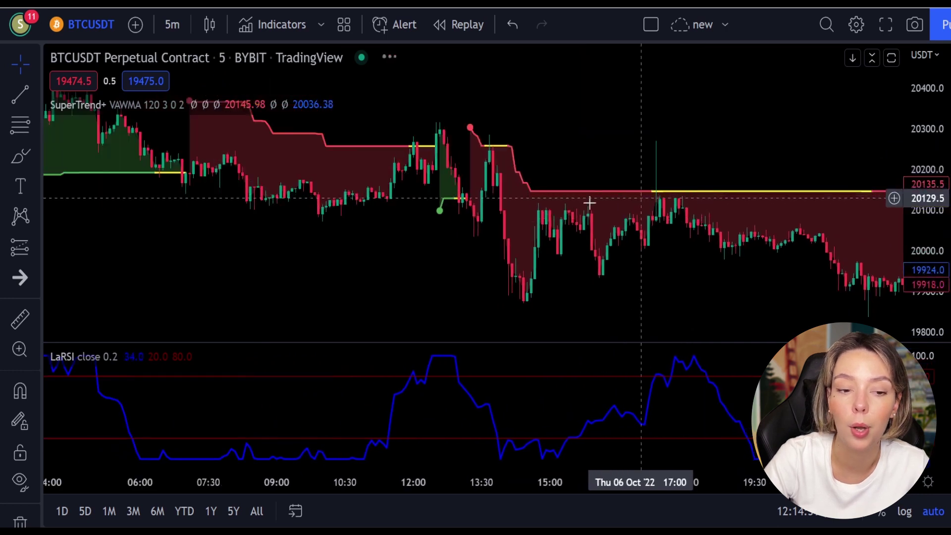
drag(308, 227, 664, 299)
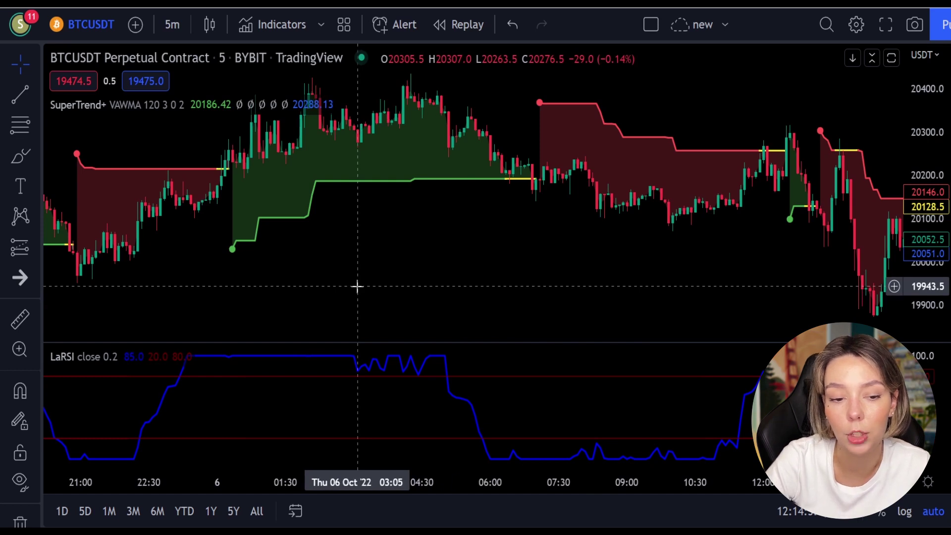
drag(367, 282, 488, 296)
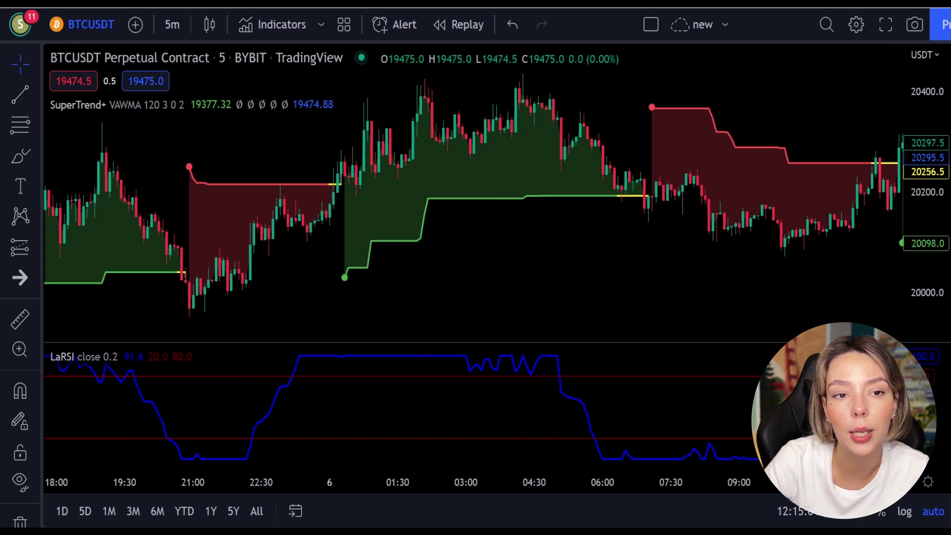
Search 'waddah' and add Waddah Attar Explosion V2 [SHK] as a new pane
click(263, 23)
text(waddag)
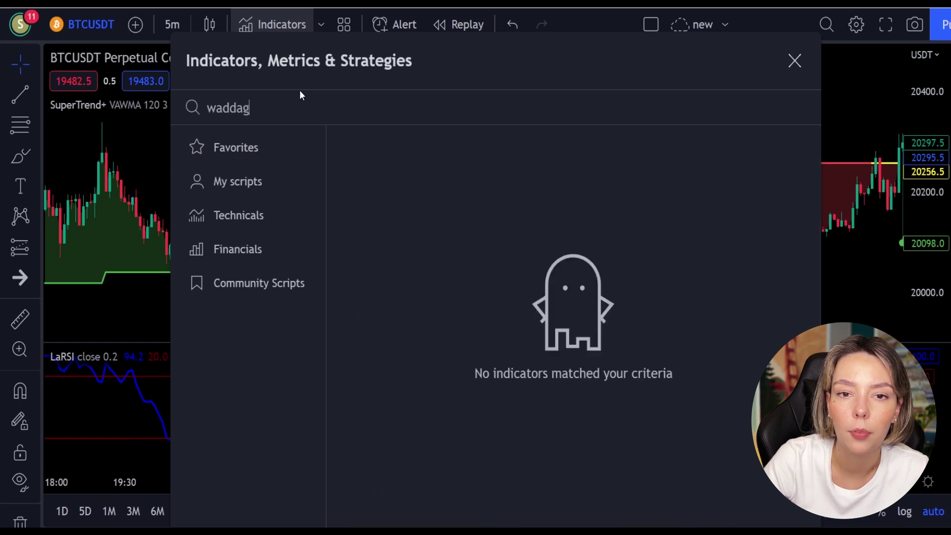
key(BackSpace)
text(h)
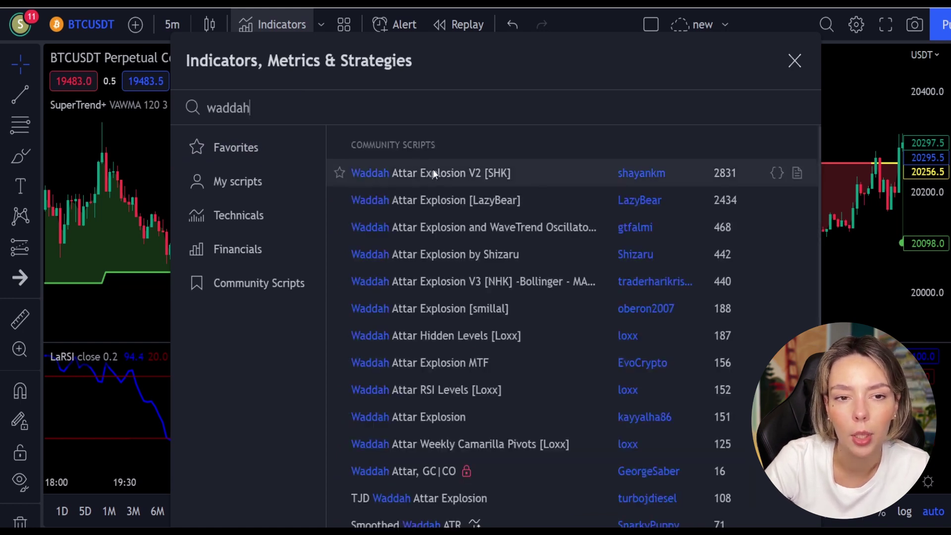
click(444, 171)
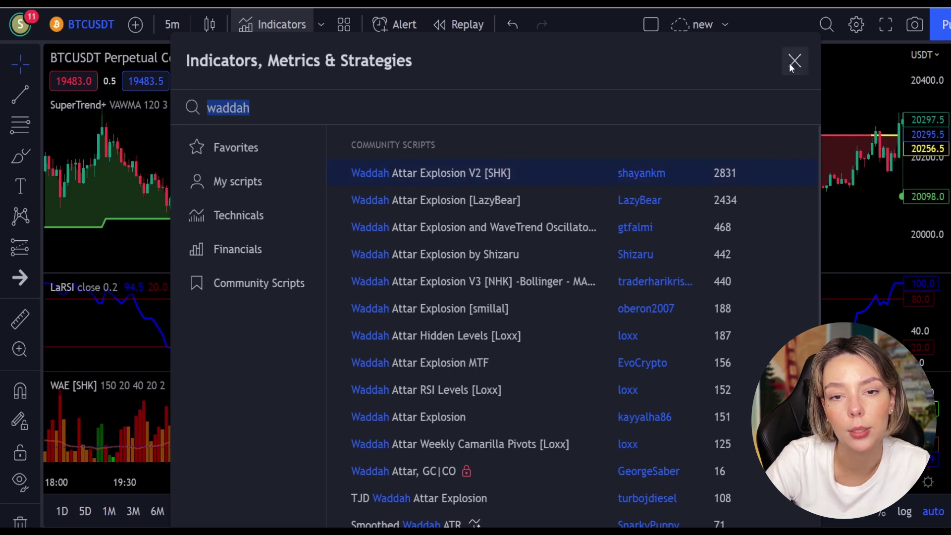
click(794, 61)
mouse_move(189, 105)
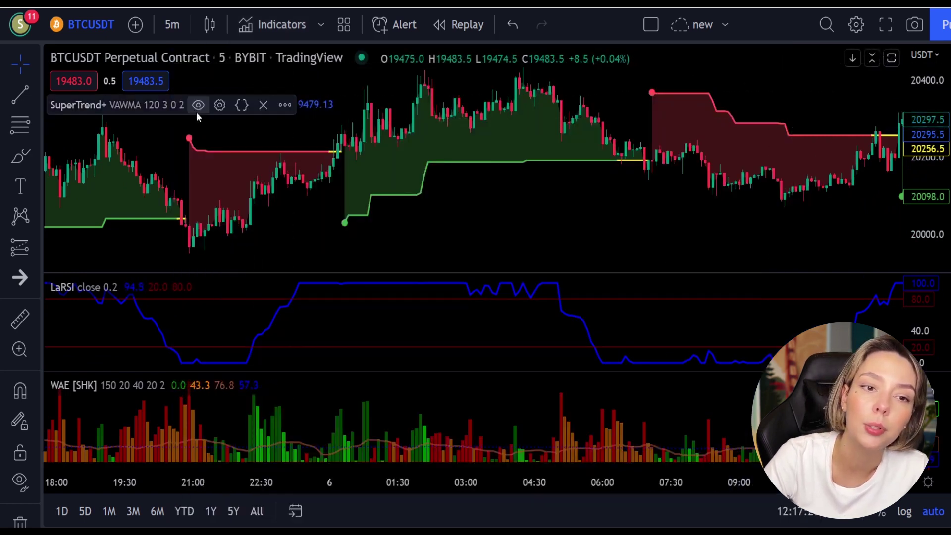
click(220, 105)
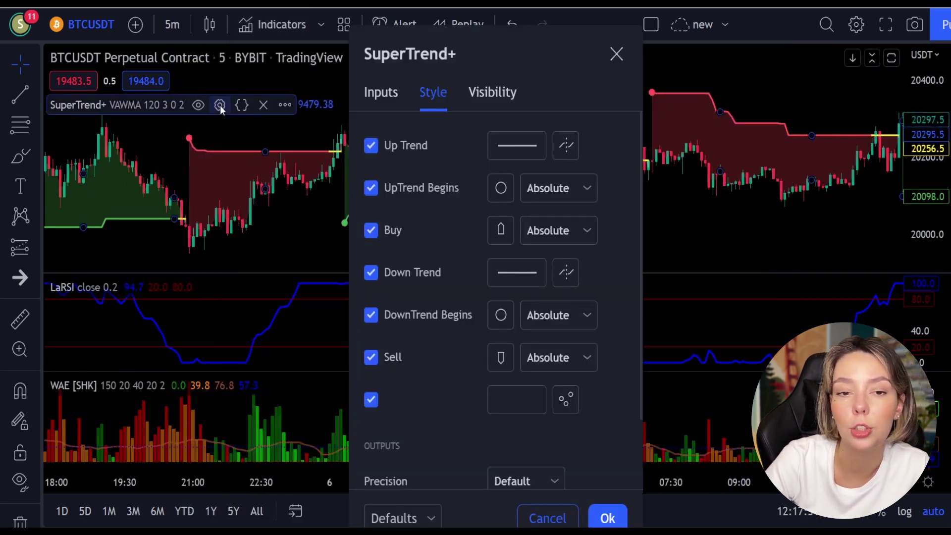
click(385, 94)
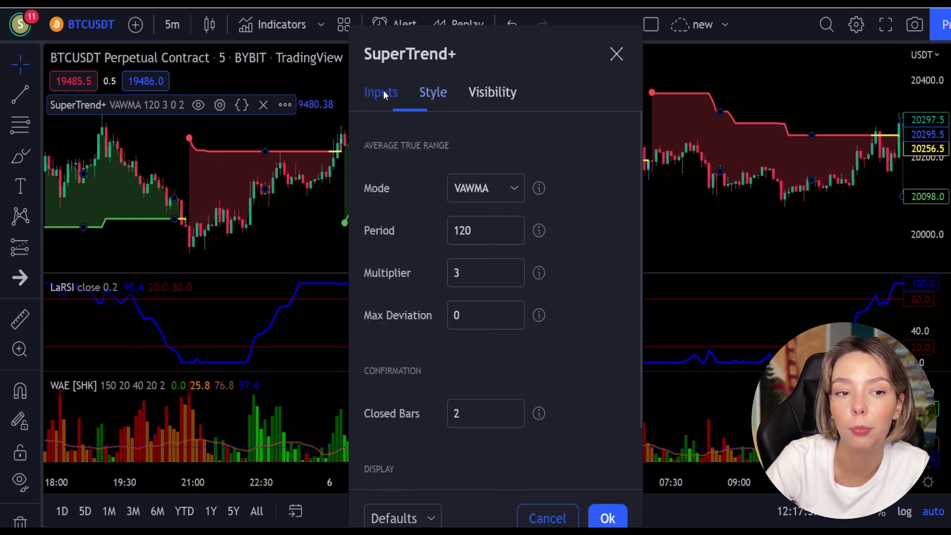
click(514, 267)
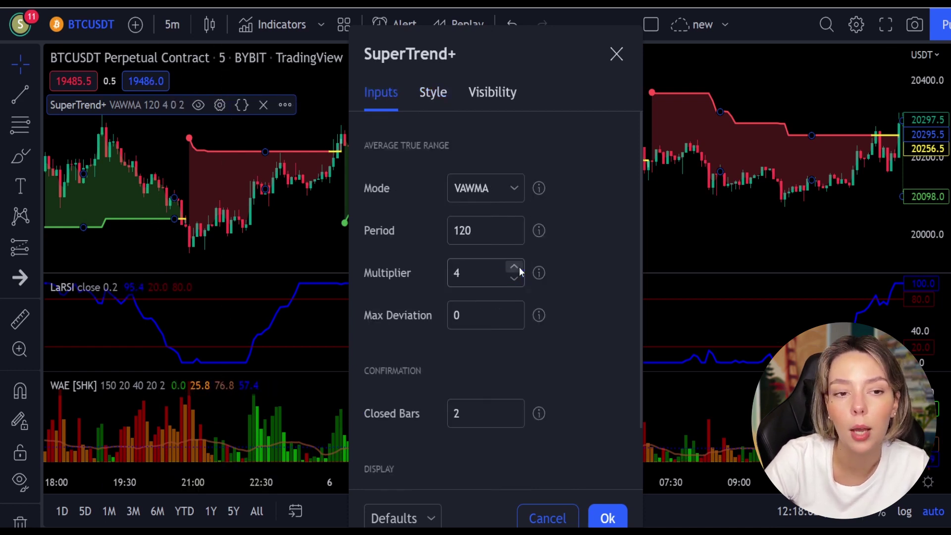
click(188, 390)
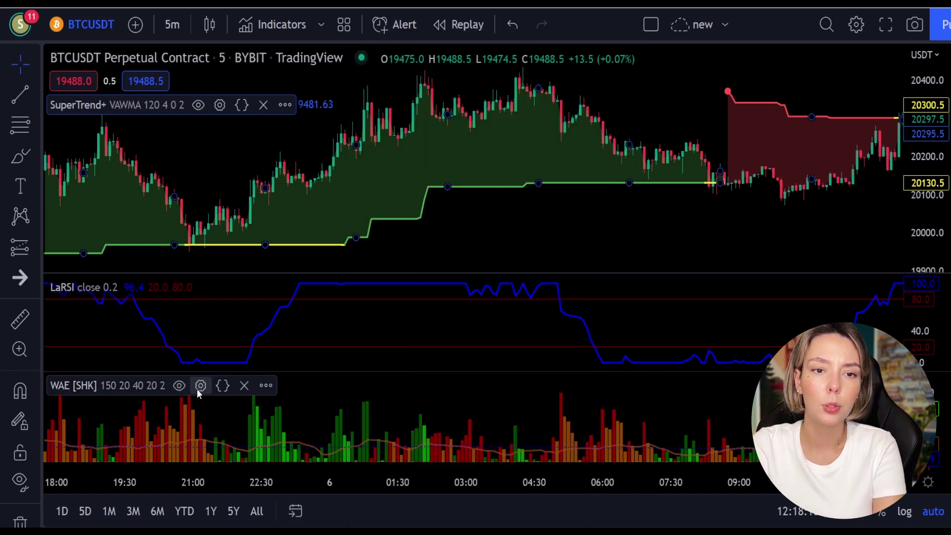
click(197, 389)
click(433, 162)
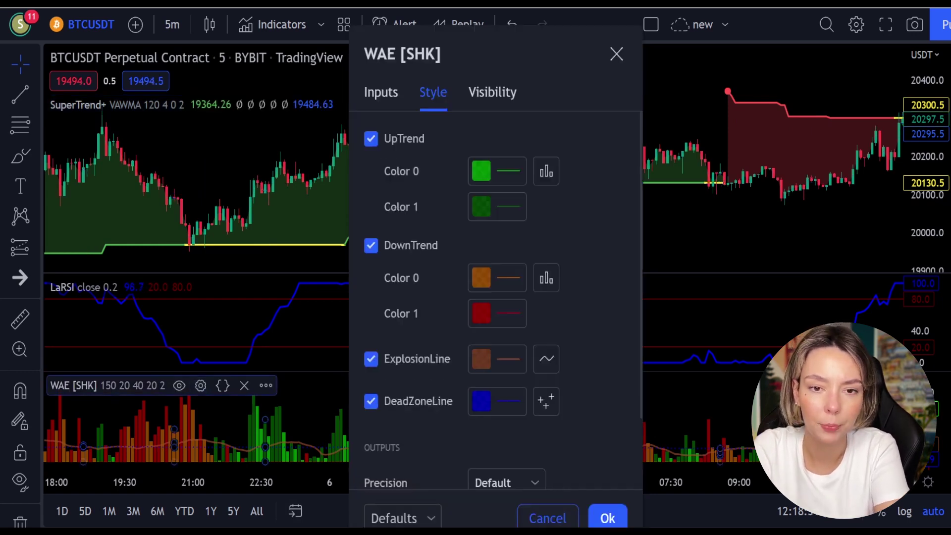
scroll(374, 363, down, 1)
click(371, 362)
click(490, 325)
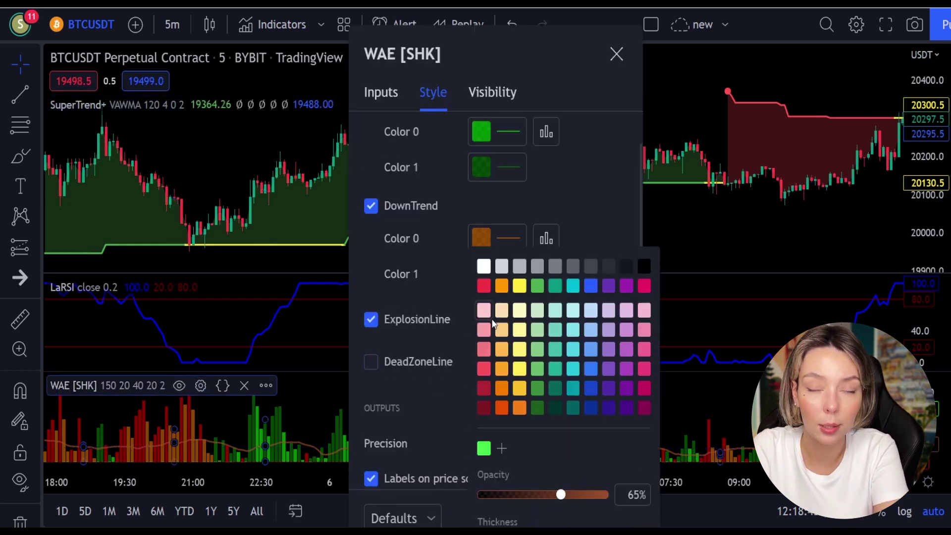
click(484, 268)
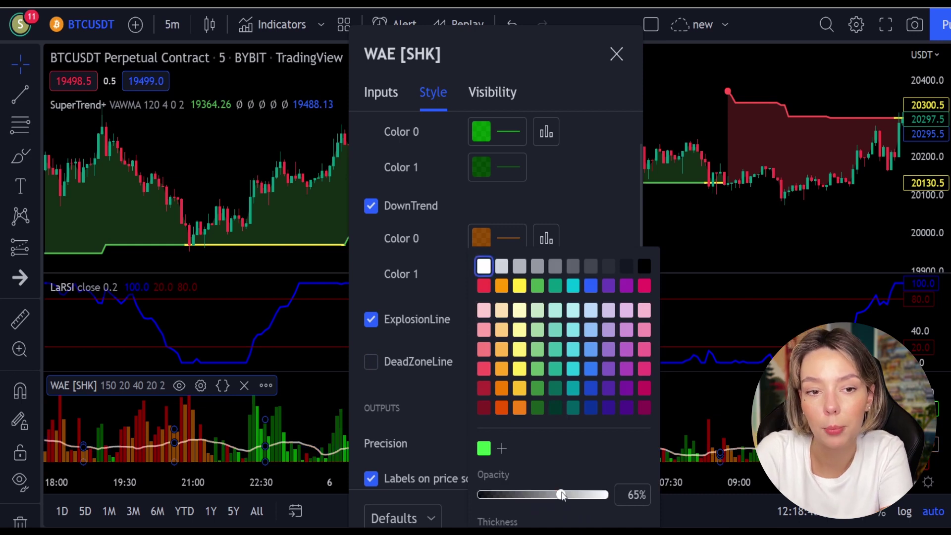
drag(561, 497, 619, 498)
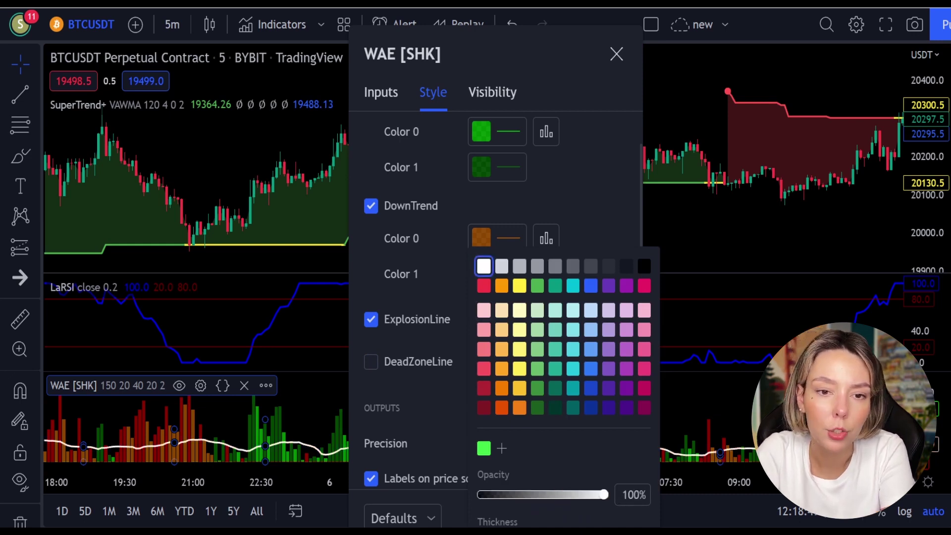
click(455, 426)
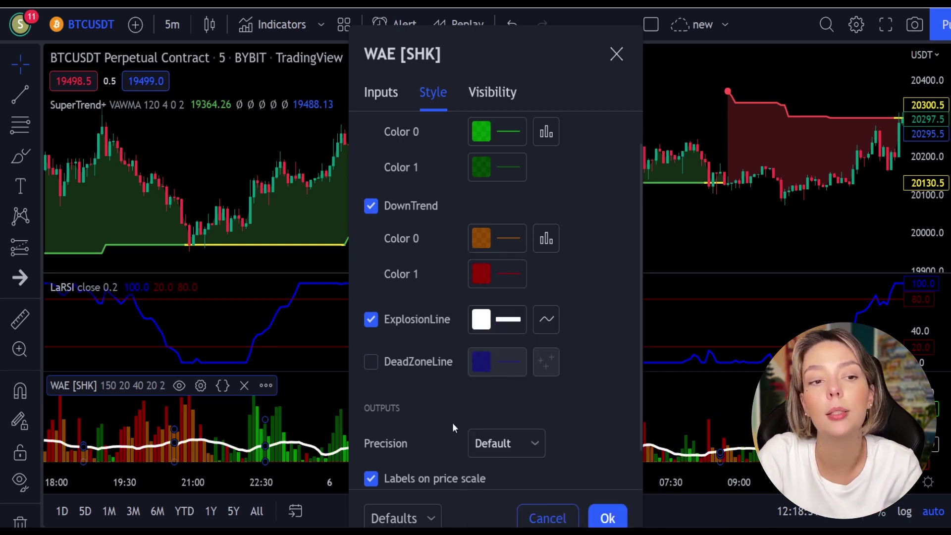
click(607, 518)
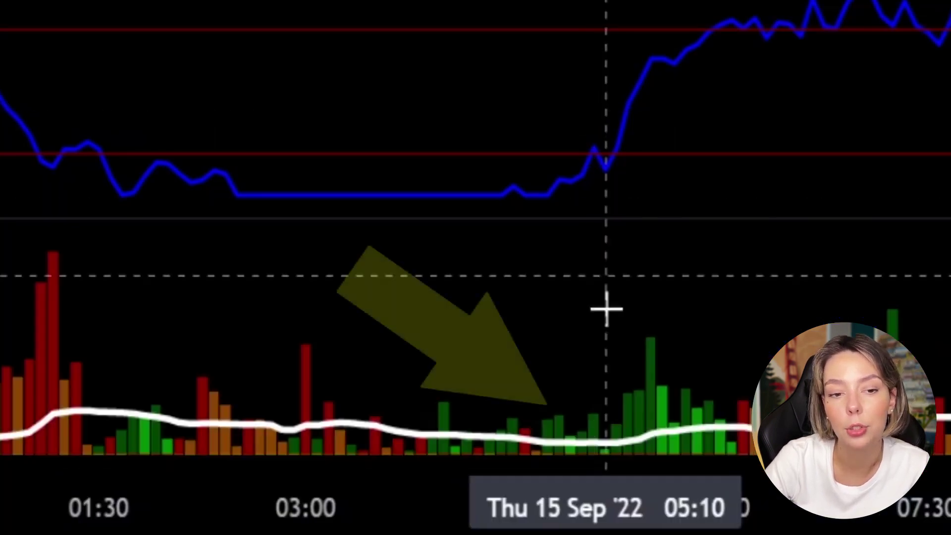
mouse_move(528, 450)
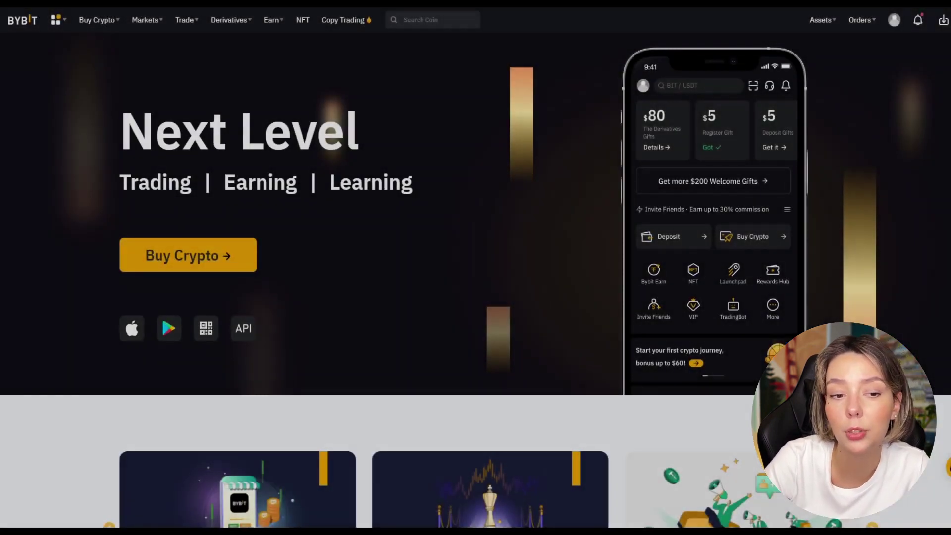
Scroll through the Bybit BTCUSDT perpetual page and close the derivatives contract list
scroll(533, 144, down, 6)
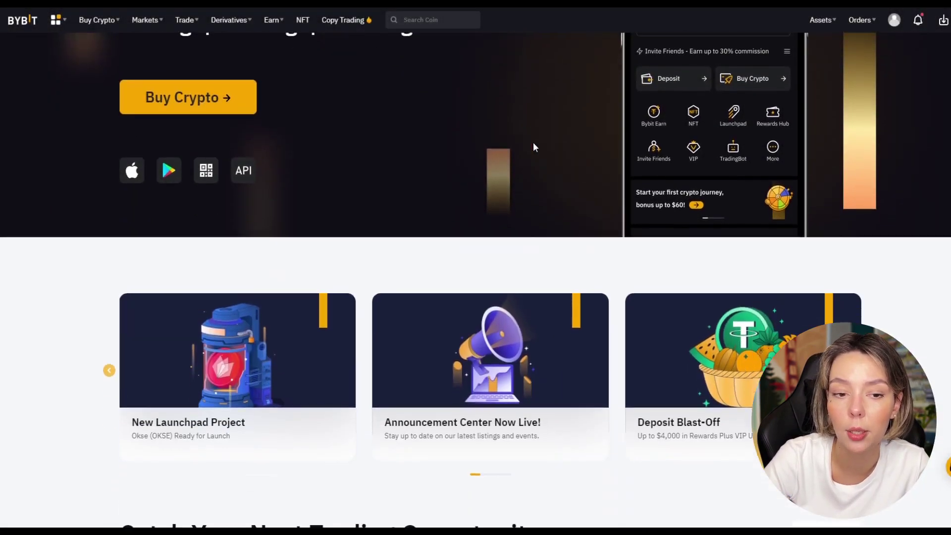
scroll(837, 244, down, 12)
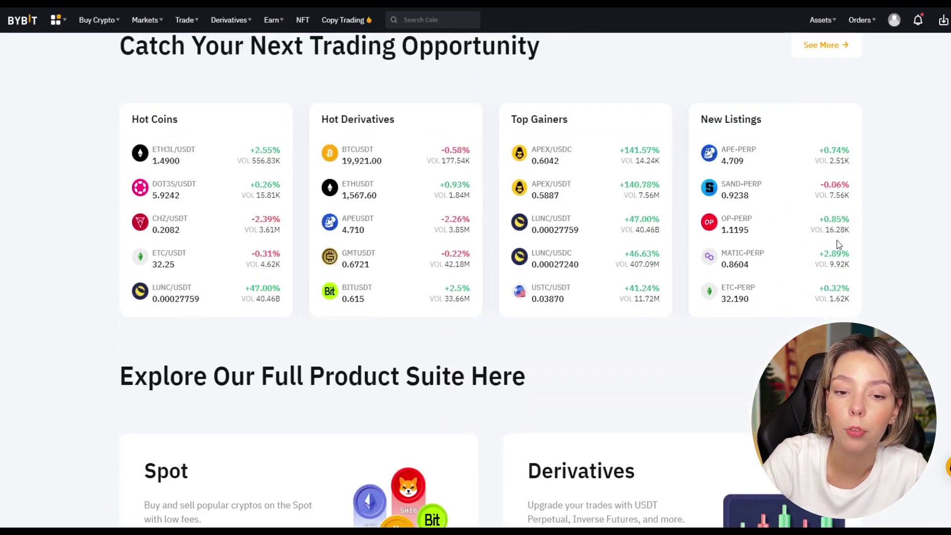
scroll(837, 244, up, 18)
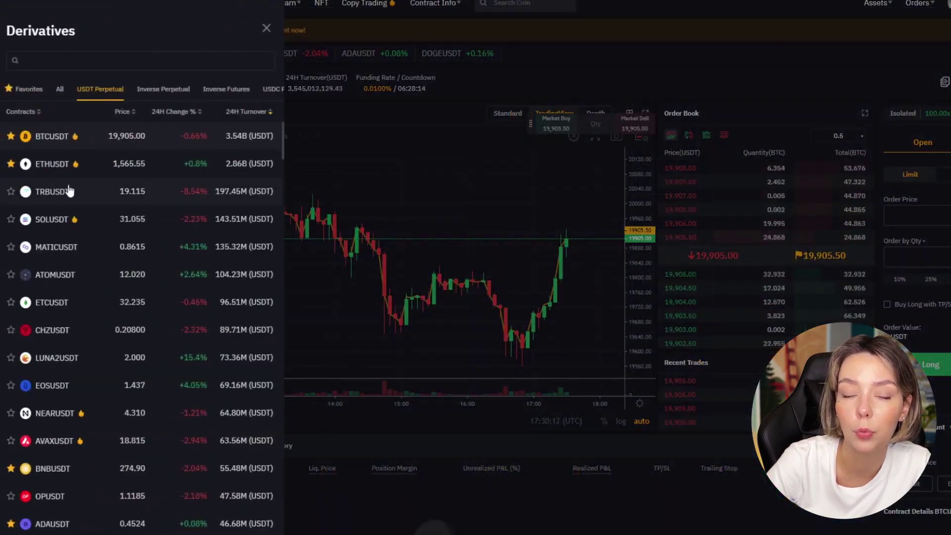
scroll(80, 237, down, 20)
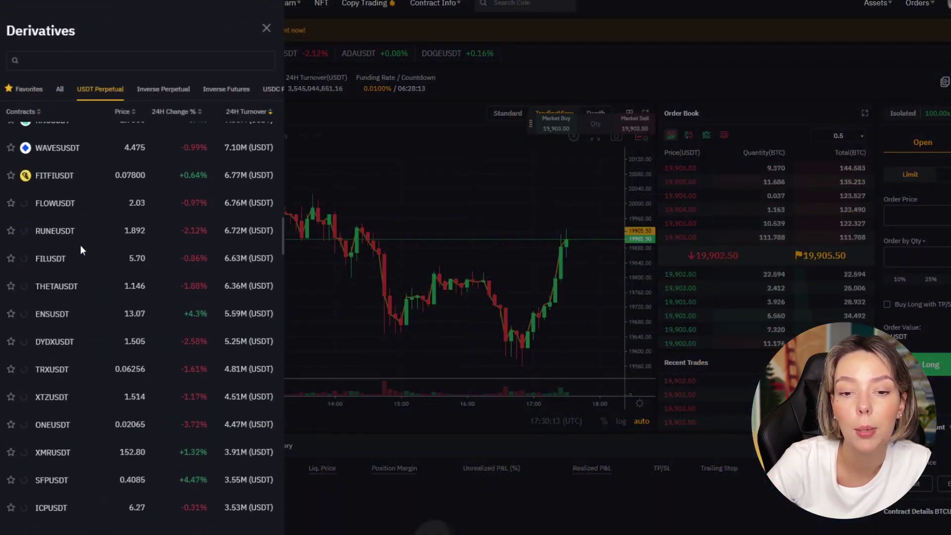
scroll(84, 248, down, 10)
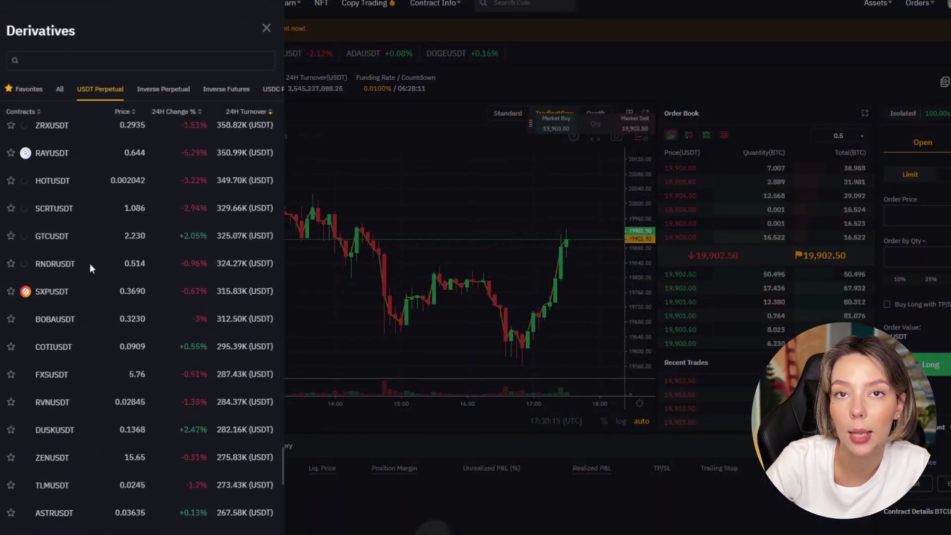
click(429, 165)
In the Isolated margin settings, move the long leverage from about 14.5 to 100x
click(948, 119)
click(533, 288)
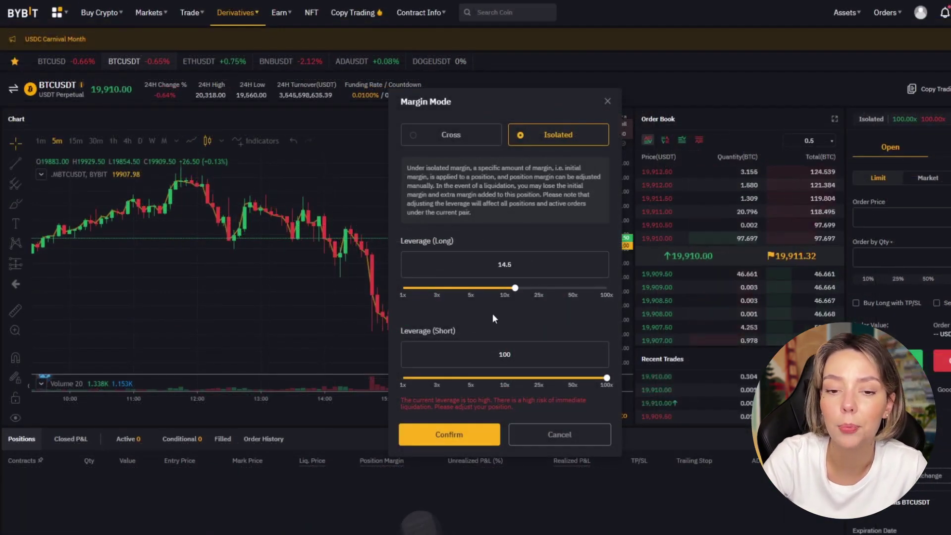
click(607, 293)
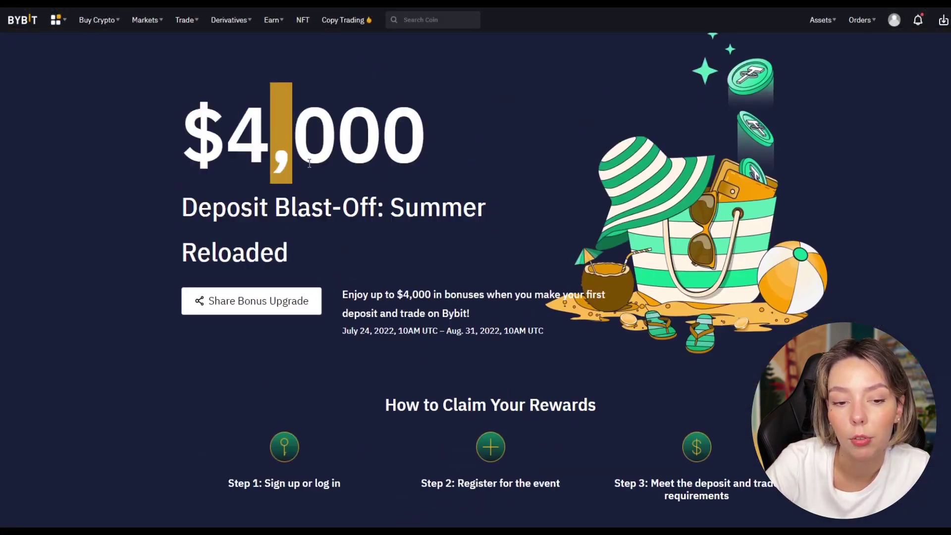
scroll(552, 246, down, 7)
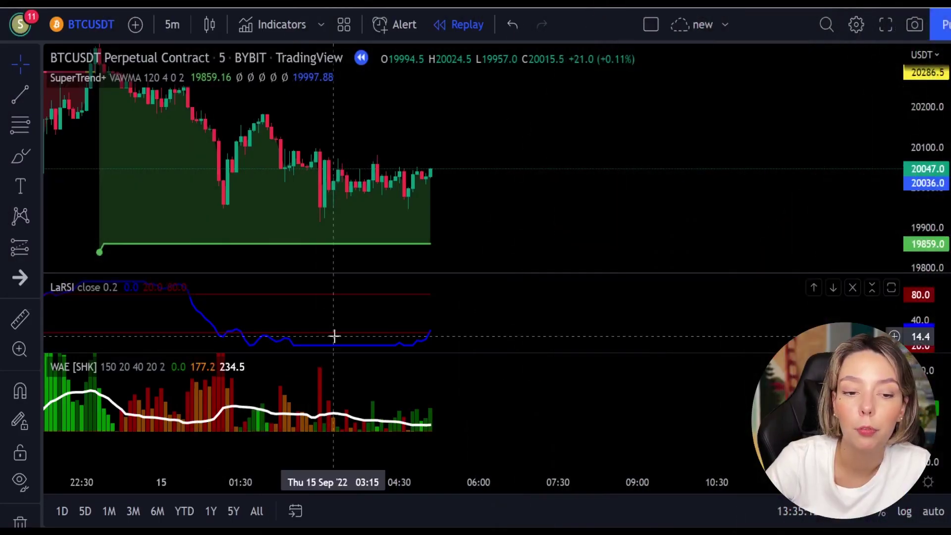
Brush red circles on the LaRSI upturn and latest WAE bars, then undo them
click(14, 155)
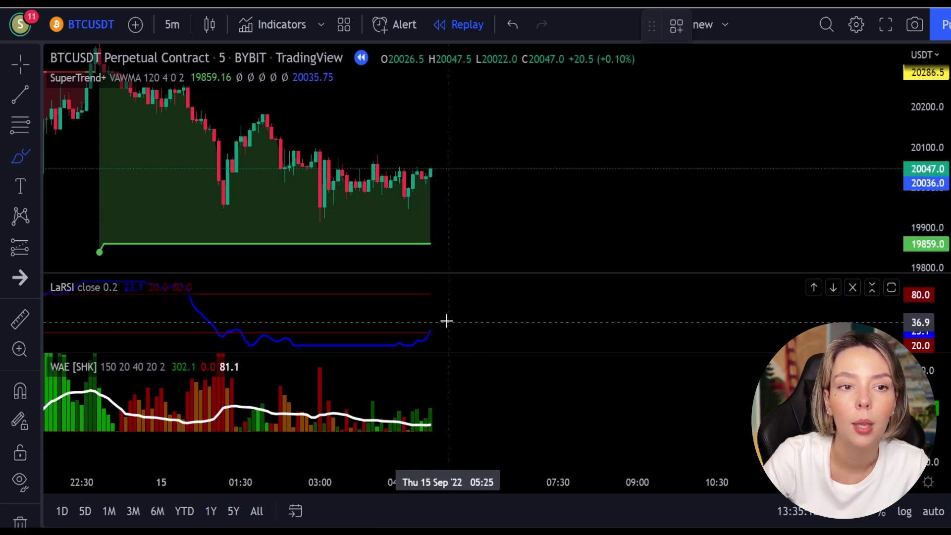
mouse_move(443, 324)
mouse_down()
mouse_move(428, 334)
mouse_move(444, 333)
mouse_up()
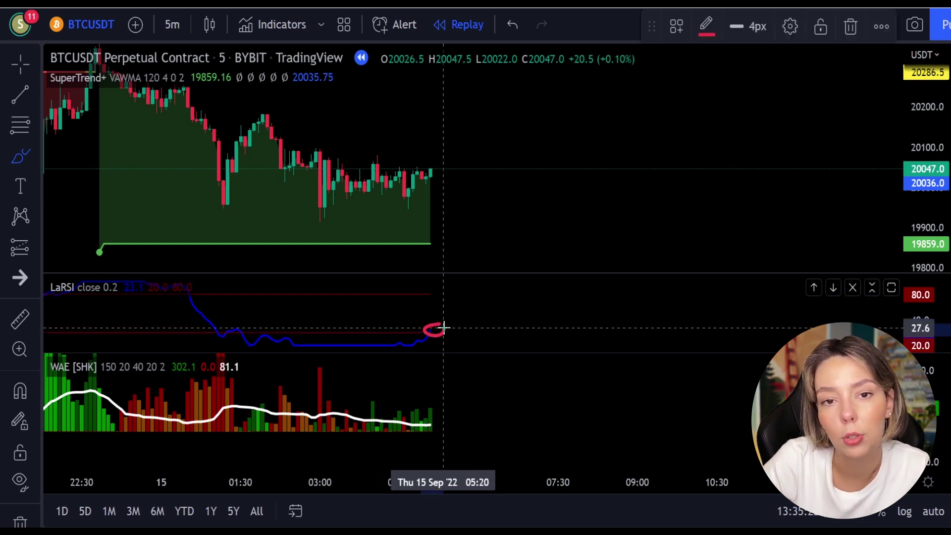
mouse_move(436, 389)
mouse_down()
mouse_move(424, 394)
mouse_move(438, 414)
mouse_up()
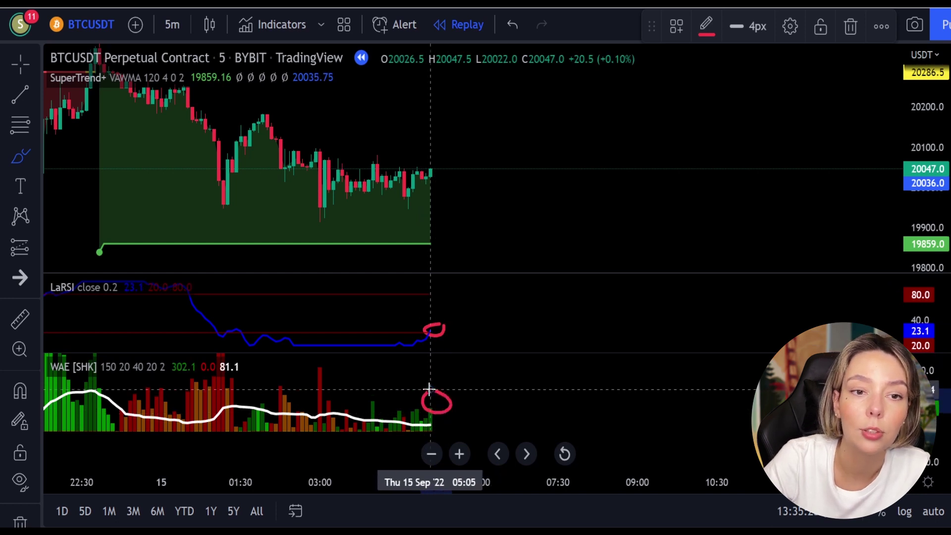
key(ctrl+z)
key(ctrl+z)
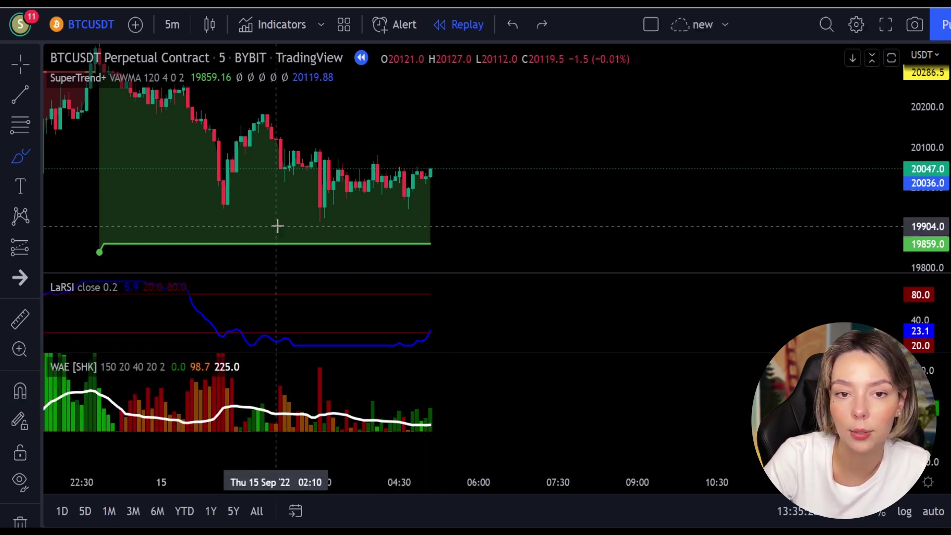
Place a long position near 20045 with stop 19908 (137 points) and target 20253.5 (196 points)
click(20, 248)
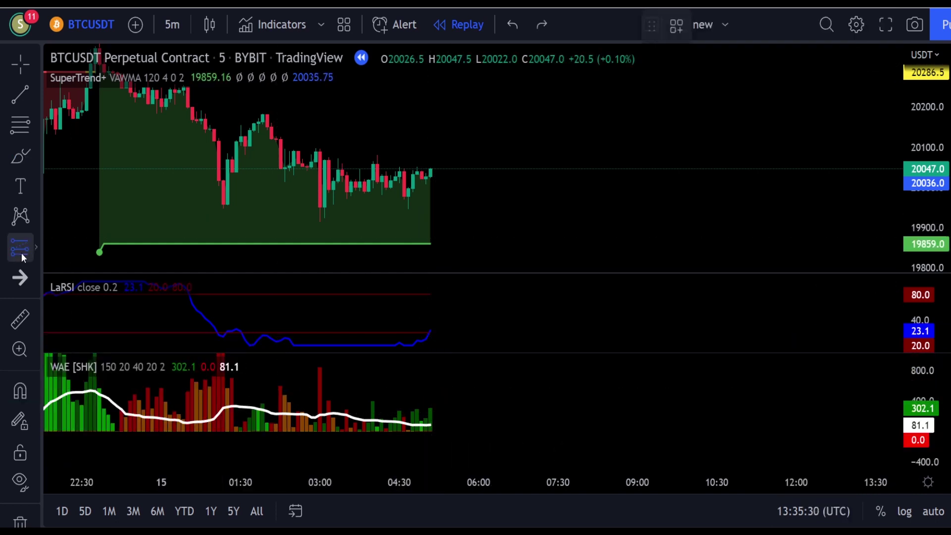
click(434, 169)
drag(436, 213, 435, 224)
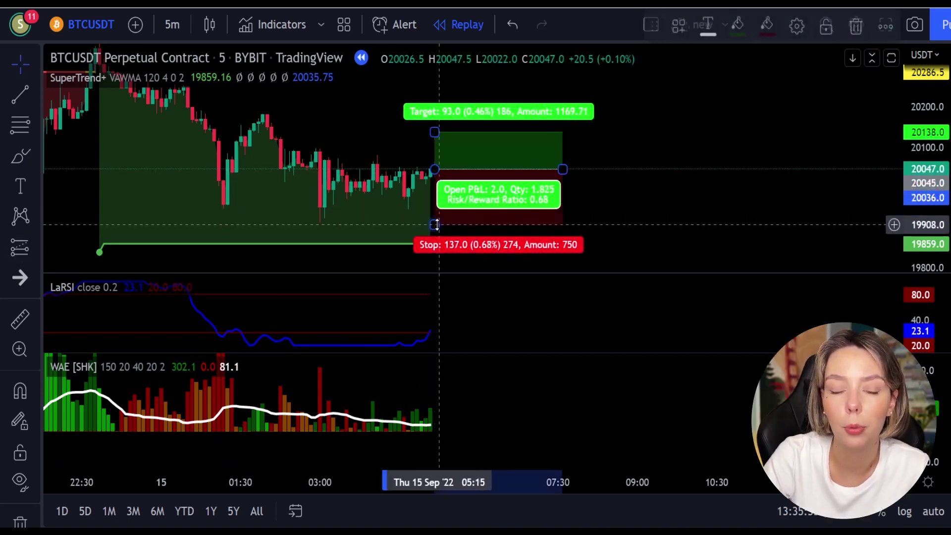
click(604, 156)
mouse_move(603, 170)
mouse_down()
mouse_move(581, 216)
mouse_move(577, 193)
mouse_up()
click(520, 193)
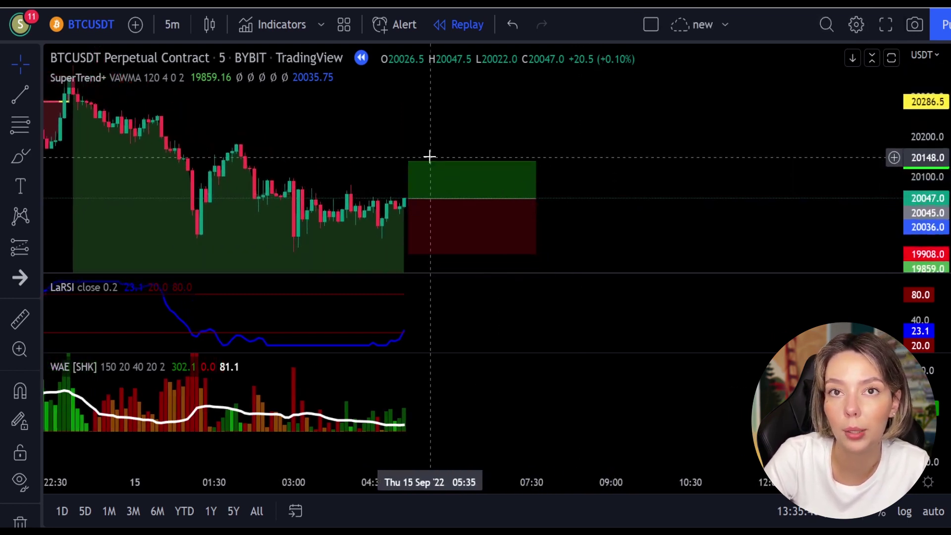
drag(406, 167, 414, 113)
click(565, 127)
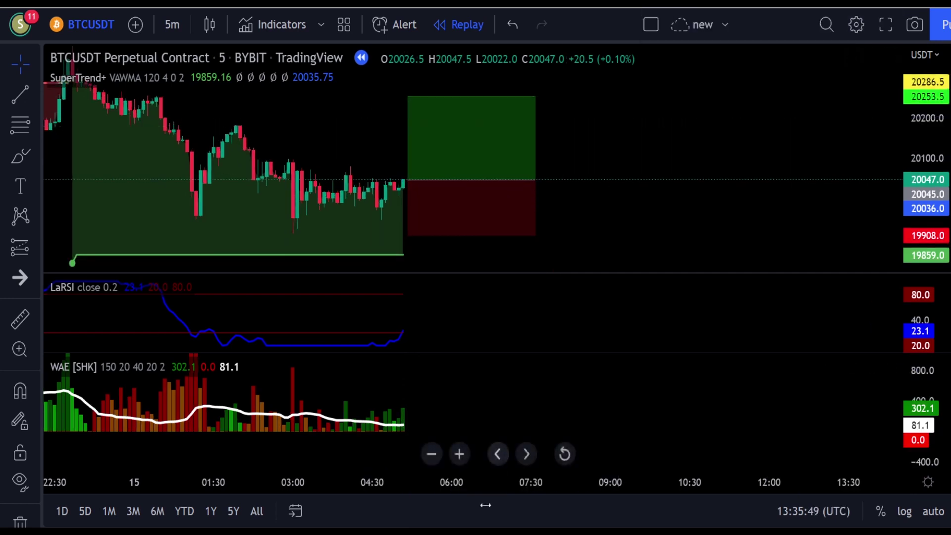
Play the replay briefly, check the long's P&L, and circle the latest candles in red
click(416, 516)
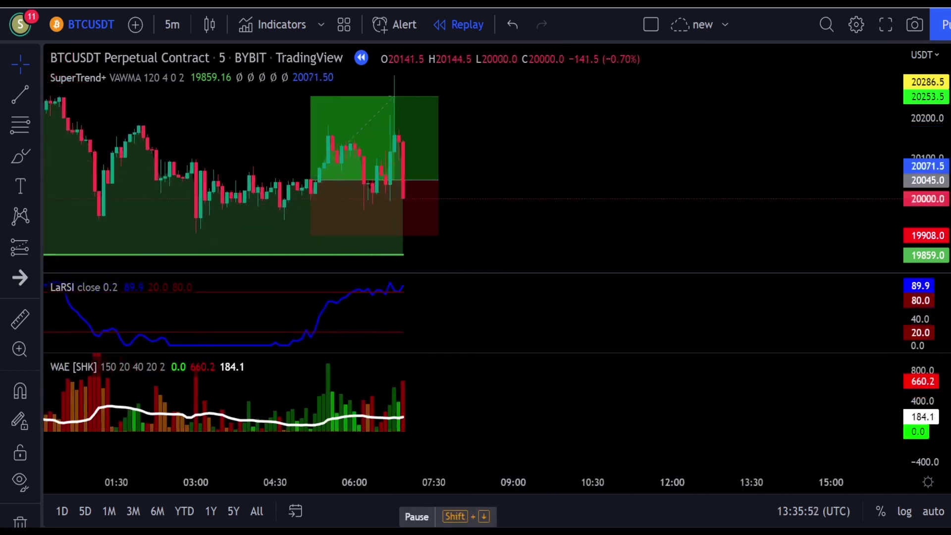
click(417, 517)
click(417, 180)
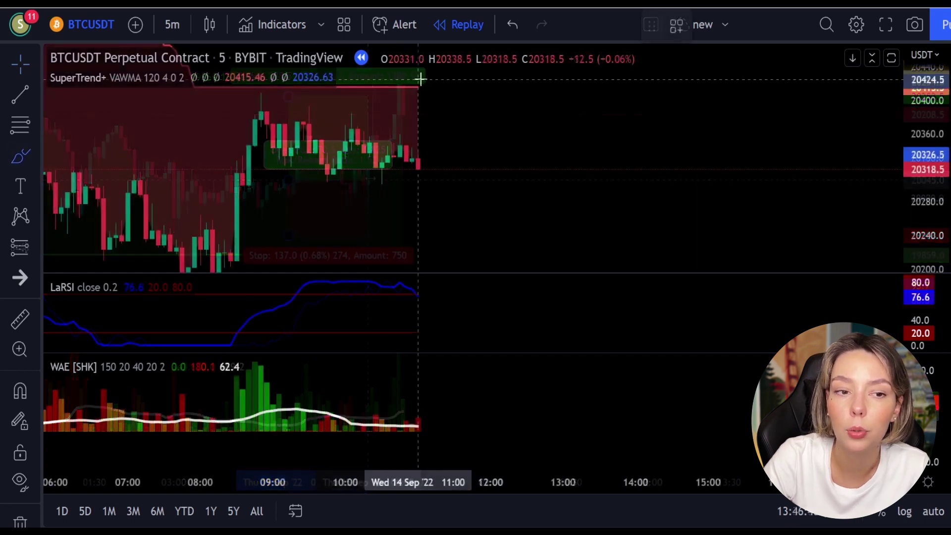
mouse_move(418, 78)
mouse_down()
mouse_move(367, 134)
mouse_move(469, 78)
mouse_move(412, 85)
mouse_up()
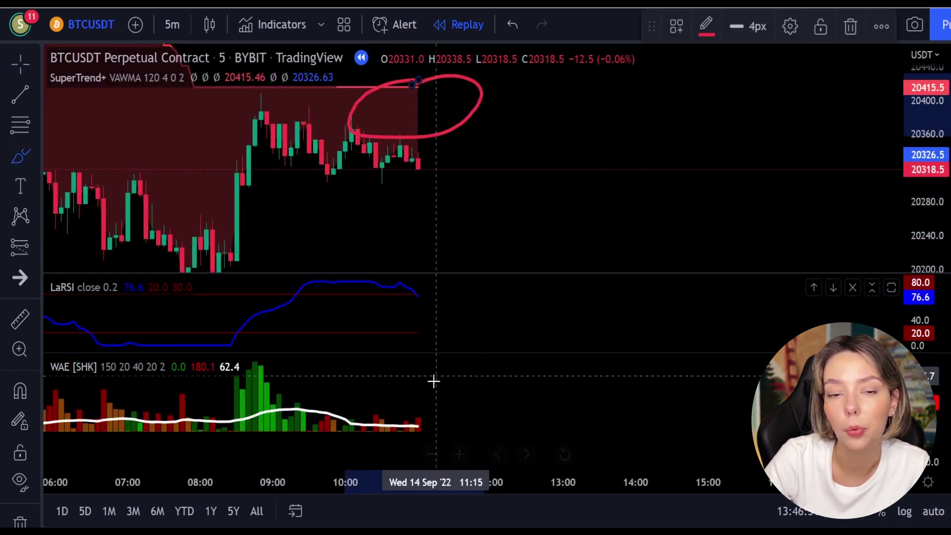
Circle the latest WAE bars and LaRSI end in red, then undo both circles
mouse_move(426, 398)
mouse_down()
mouse_move(396, 400)
mouse_move(388, 424)
mouse_move(445, 415)
mouse_move(419, 398)
mouse_up()
mouse_move(428, 287)
mouse_down()
mouse_move(405, 297)
mouse_move(425, 300)
mouse_up()
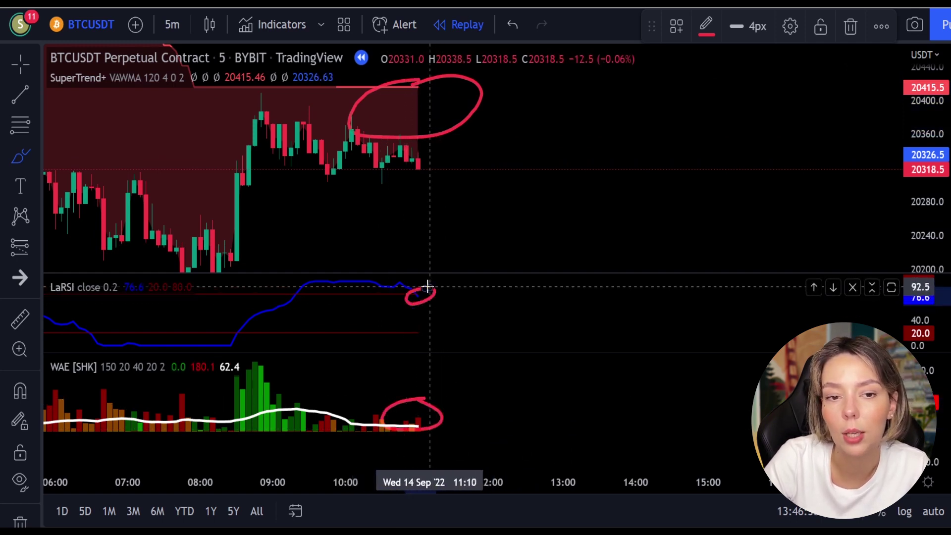
key(ctrl+z)
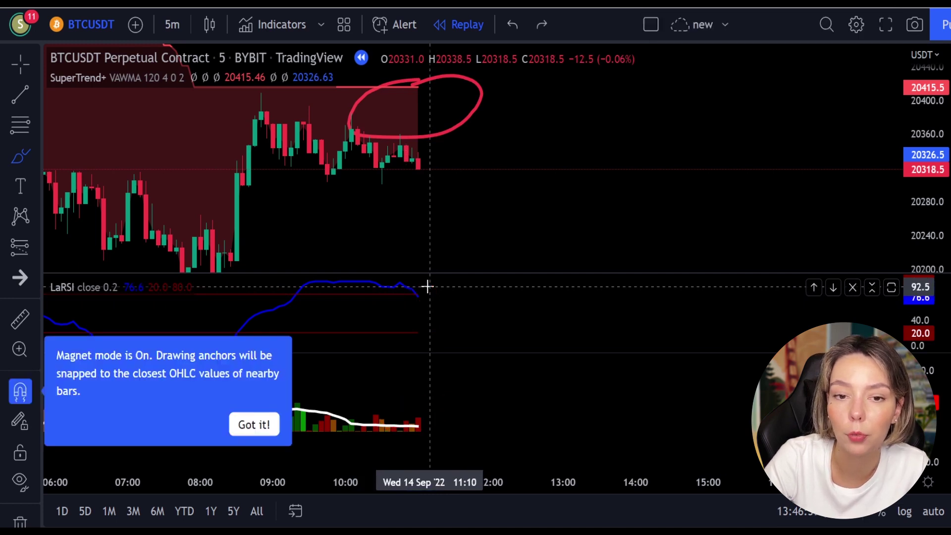
key(ctrl+z)
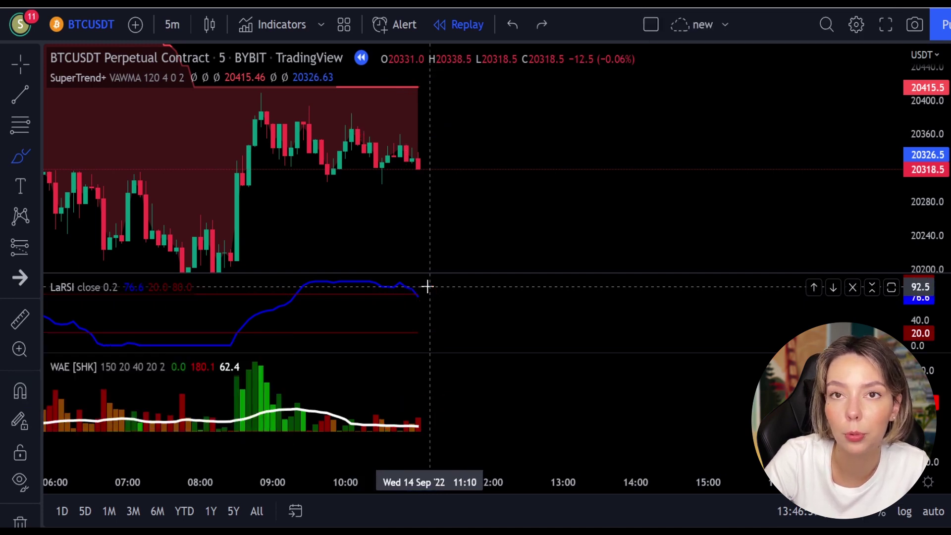
Place a short near 20330.5 with a 31-point stop at 20361.5 and 46.5-point target at 20284
click(21, 254)
click(106, 270)
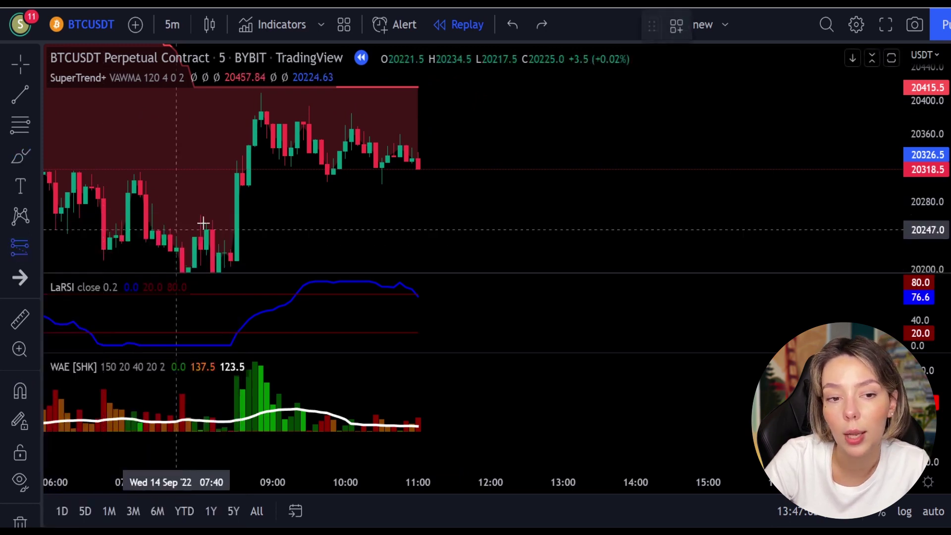
click(421, 159)
drag(426, 112, 427, 140)
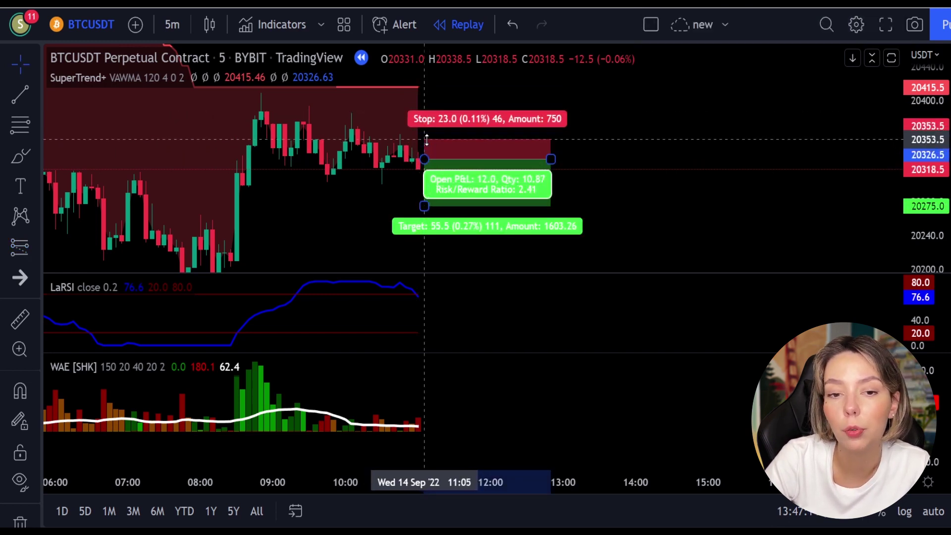
drag(424, 206, 424, 192)
drag(426, 140, 427, 133)
drag(424, 193, 424, 199)
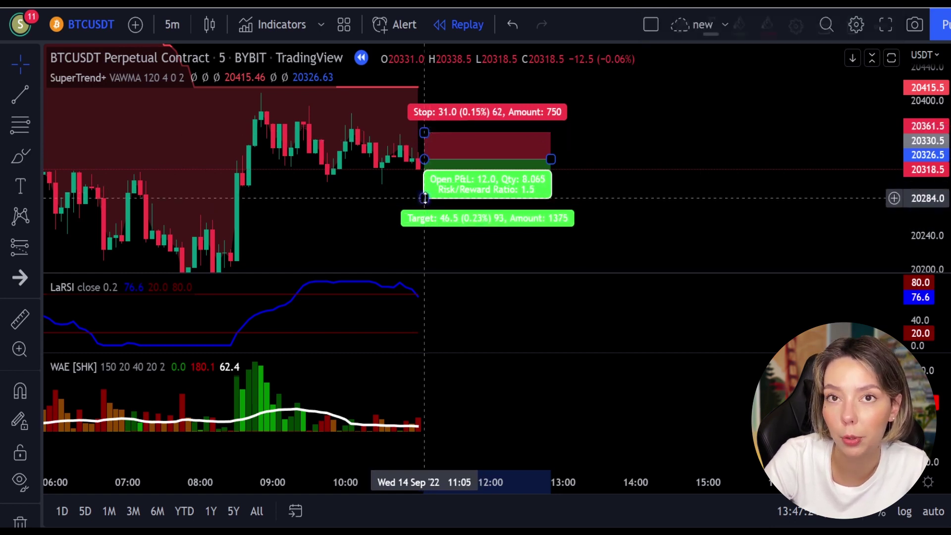
drag(551, 159, 624, 159)
click(546, 278)
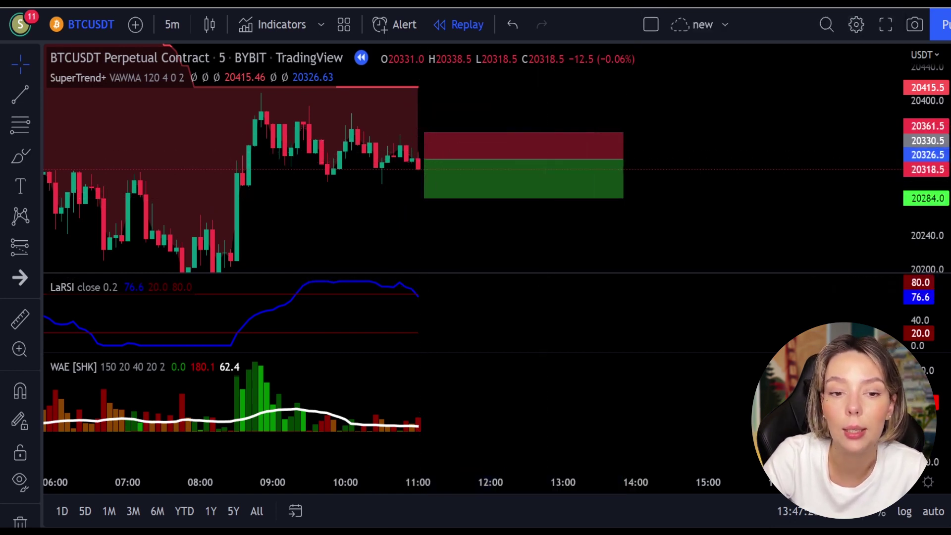
Run the replay until the short hits its target and trim the box to the exit
key(shift+Down)
key(shift+Down)
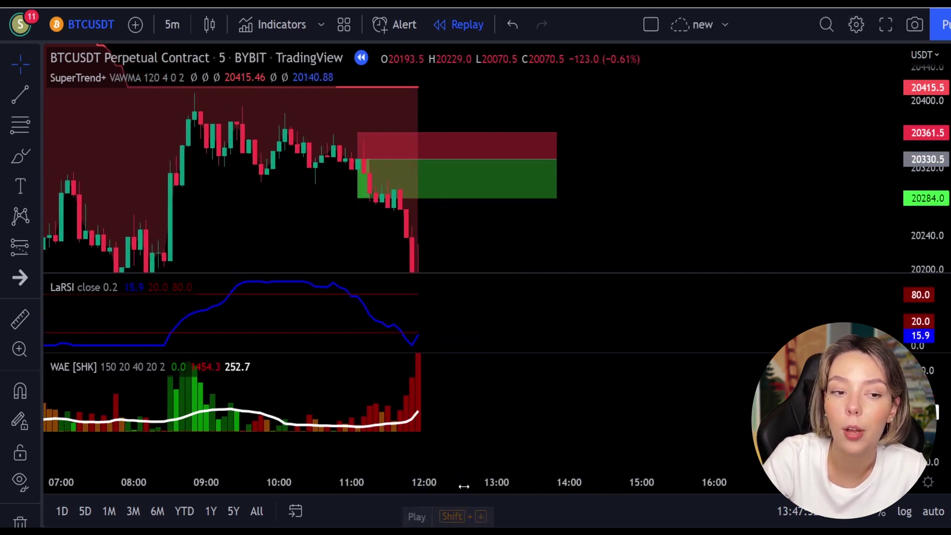
click(490, 195)
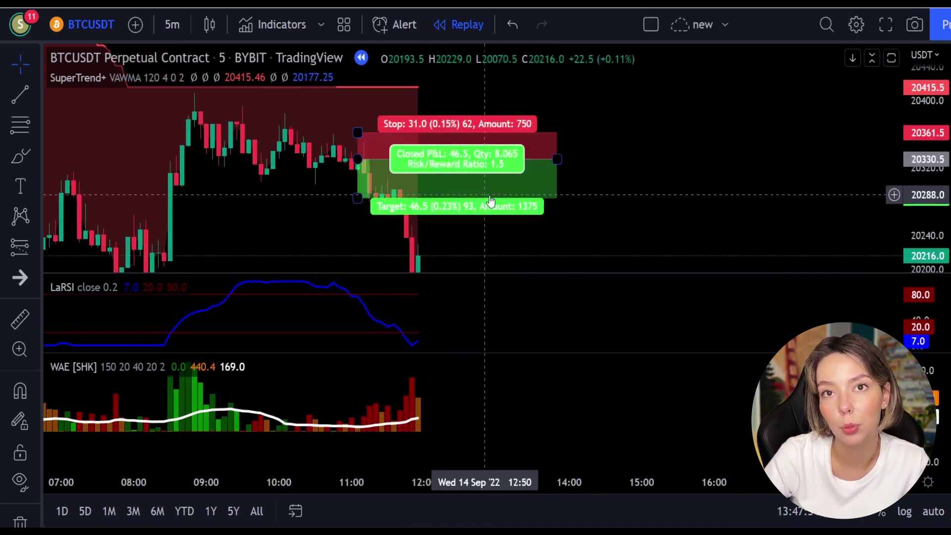
drag(555, 160, 370, 197)
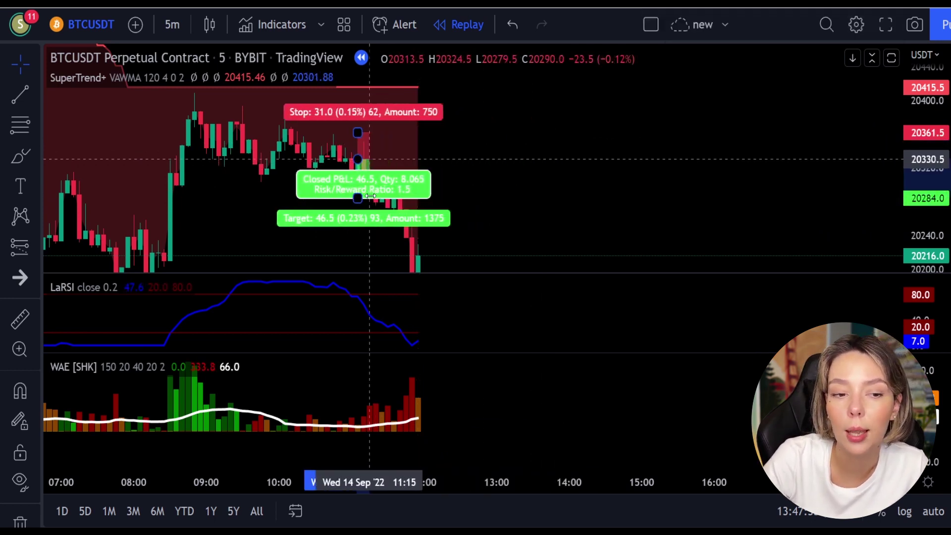
click(530, 113)
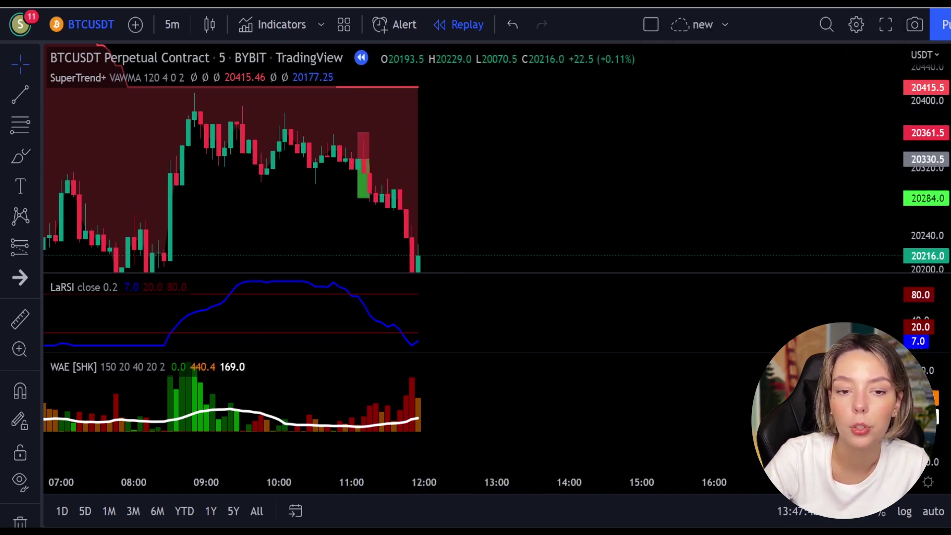
Resume the replay, brush red marks on WAE, LaRSI and candle tops, then undo the X
click(501, 525)
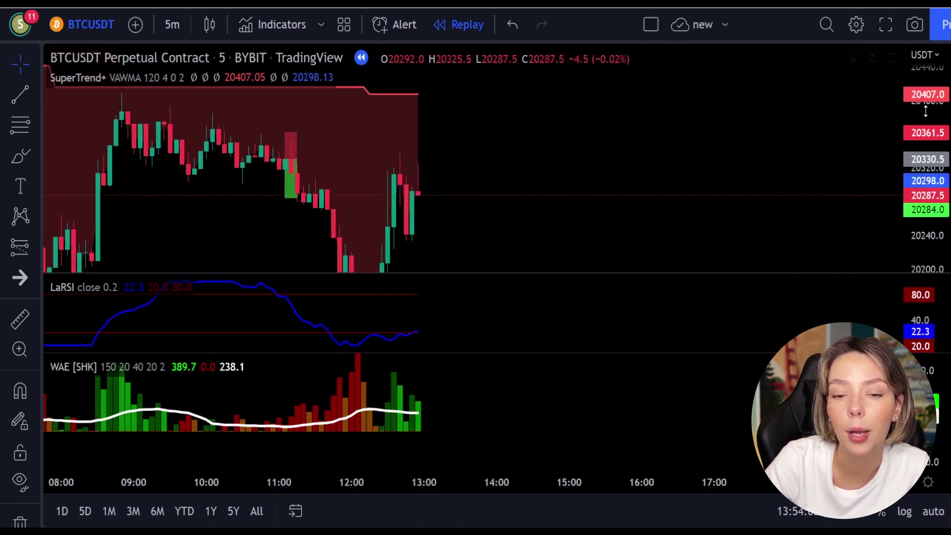
click(20, 156)
mouse_move(437, 365)
mouse_down()
mouse_move(387, 396)
mouse_move(440, 406)
mouse_up()
mouse_move(440, 313)
mouse_down()
mouse_move(421, 320)
mouse_move(439, 339)
mouse_up()
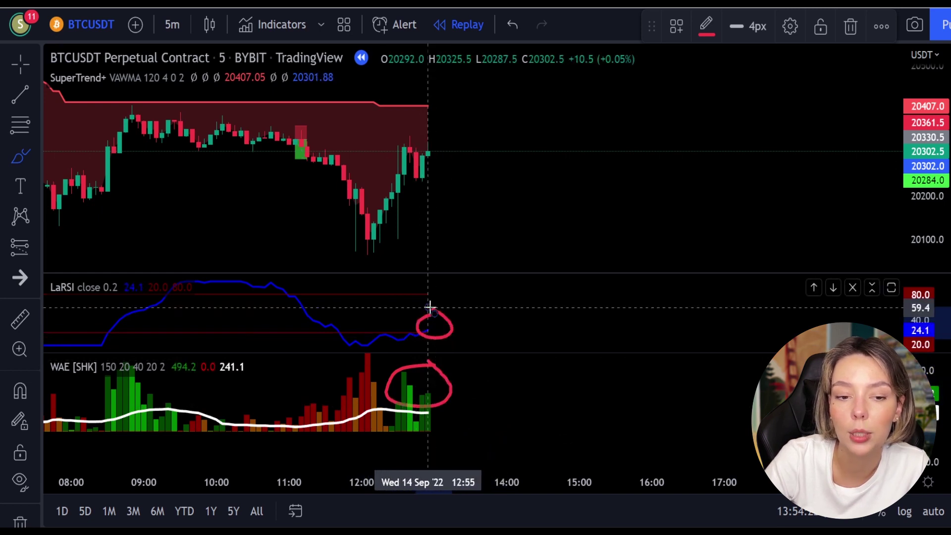
drag(416, 110, 362, 136)
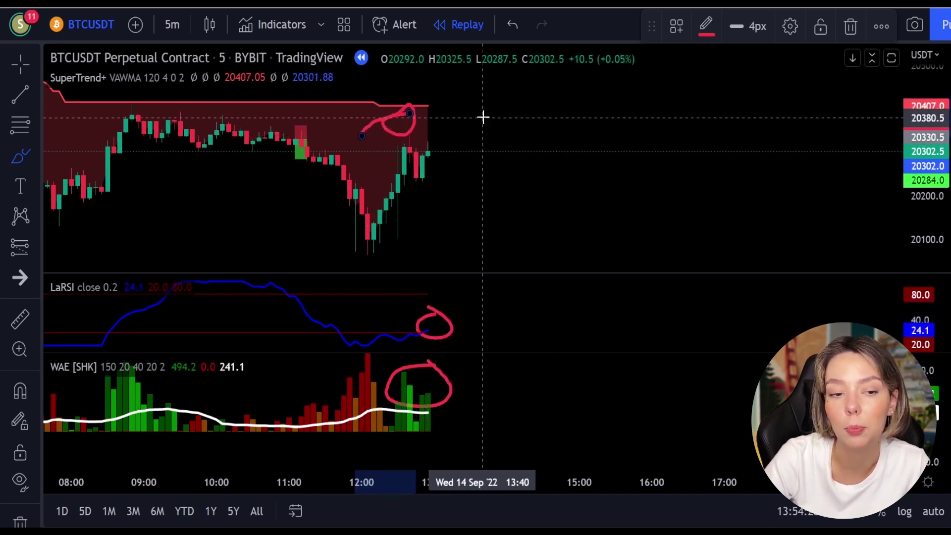
mouse_move(505, 115)
mouse_down()
mouse_move(586, 135)
mouse_move(639, 163)
mouse_up()
drag(626, 85, 532, 204)
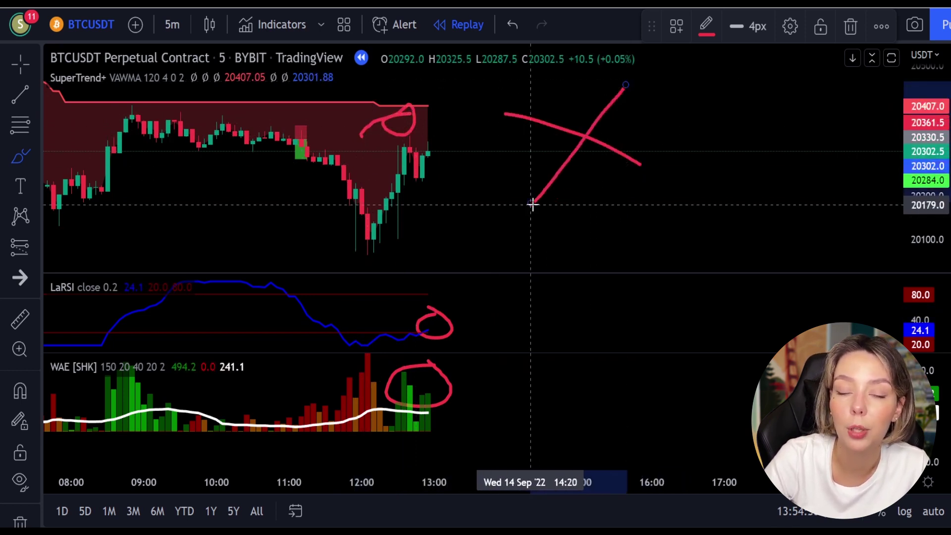
key(ctrl+z)
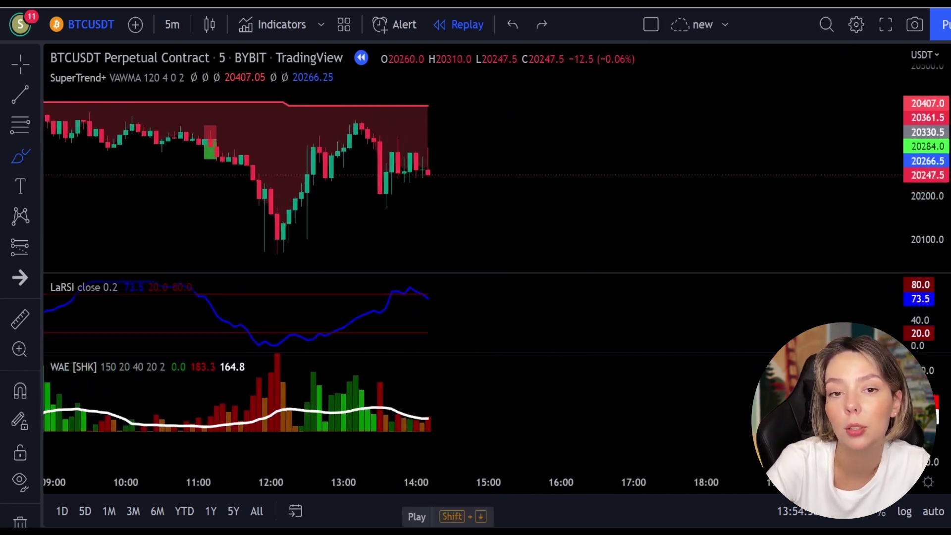
Step the replay forward, circle the new WAE bars, then undo the red circles
key(shift+Down)
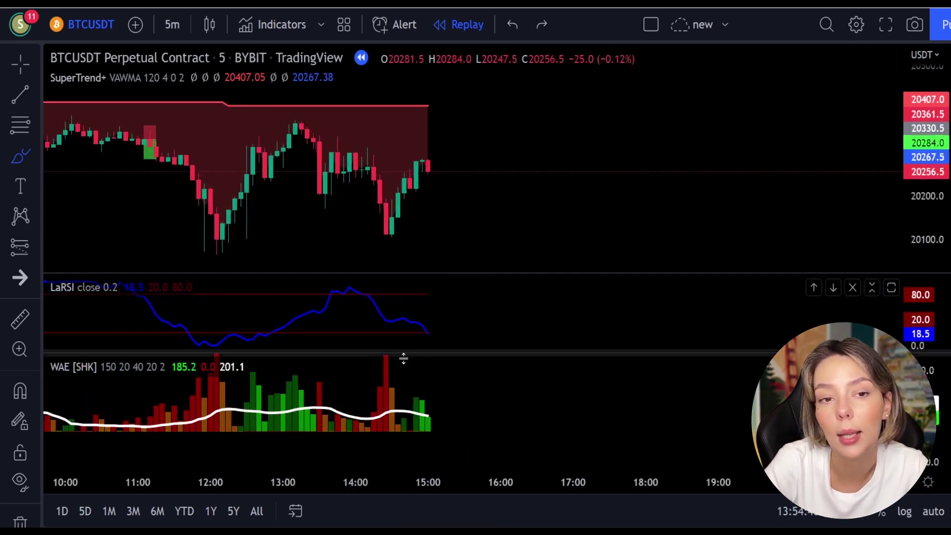
mouse_move(398, 384)
mouse_down()
mouse_move(372, 423)
mouse_move(406, 418)
mouse_up()
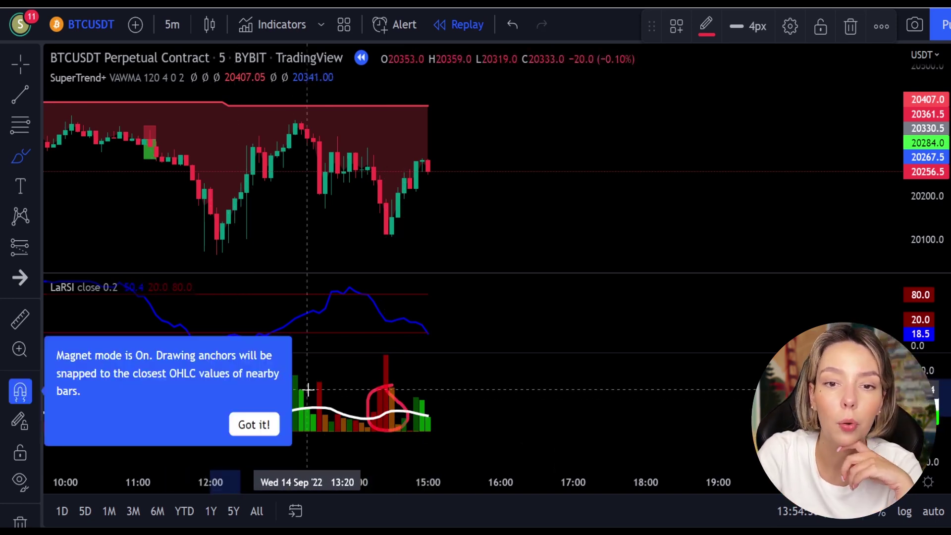
key(ctrl+z)
key(ctrl+z)
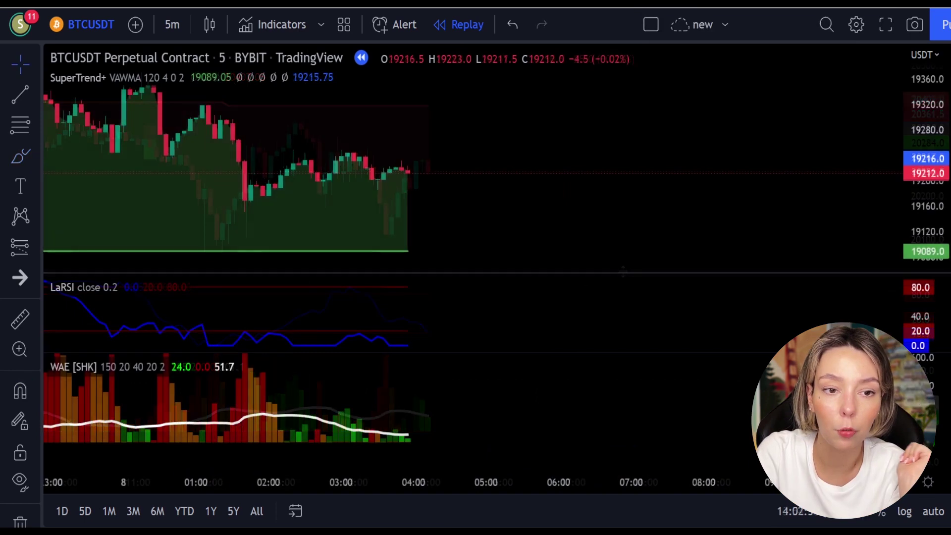
Pause the replay, circle the latest candles and LaRSI turning up from 20, then undo
key(shift+Down)
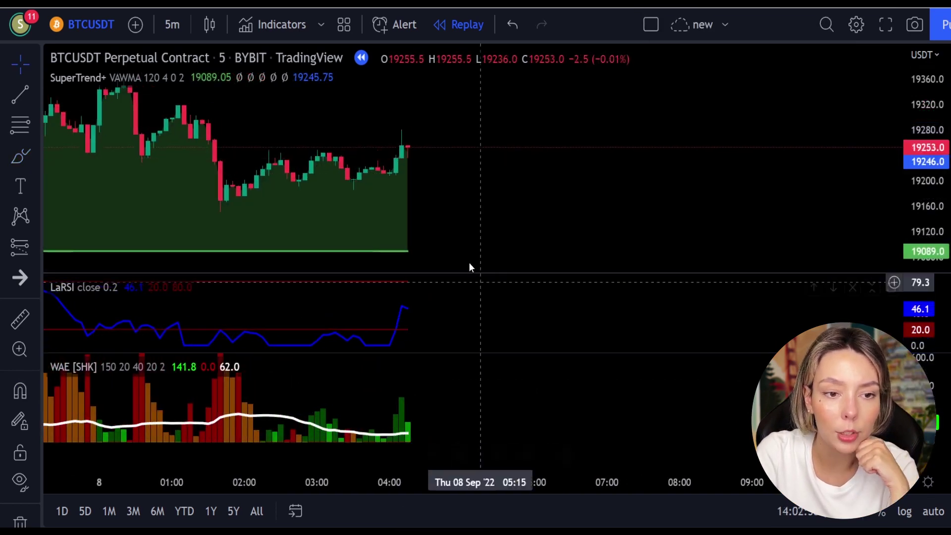
click(27, 161)
mouse_move(423, 196)
mouse_down()
mouse_move(366, 215)
mouse_move(411, 211)
mouse_move(403, 194)
mouse_up()
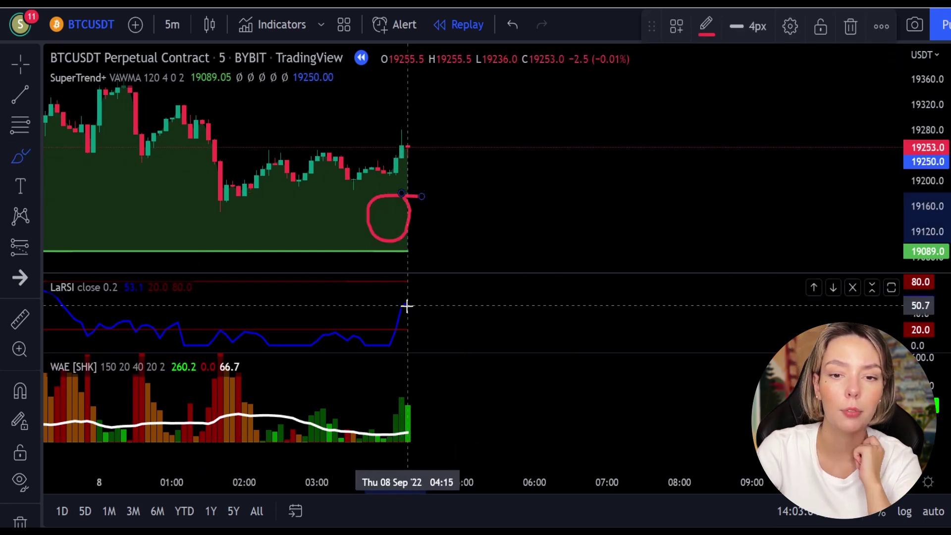
mouse_move(400, 317)
mouse_down()
mouse_move(391, 317)
mouse_move(400, 340)
mouse_up()
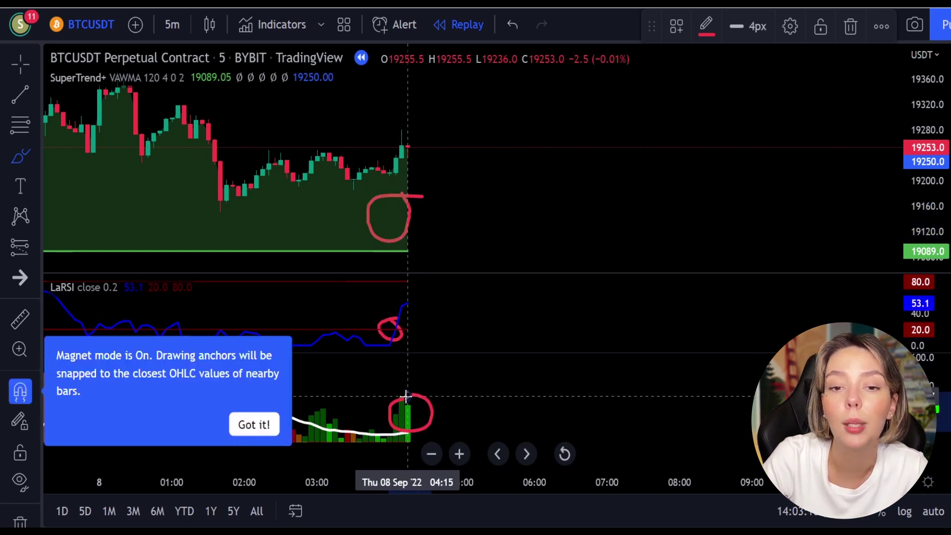
key(ctrl+z)
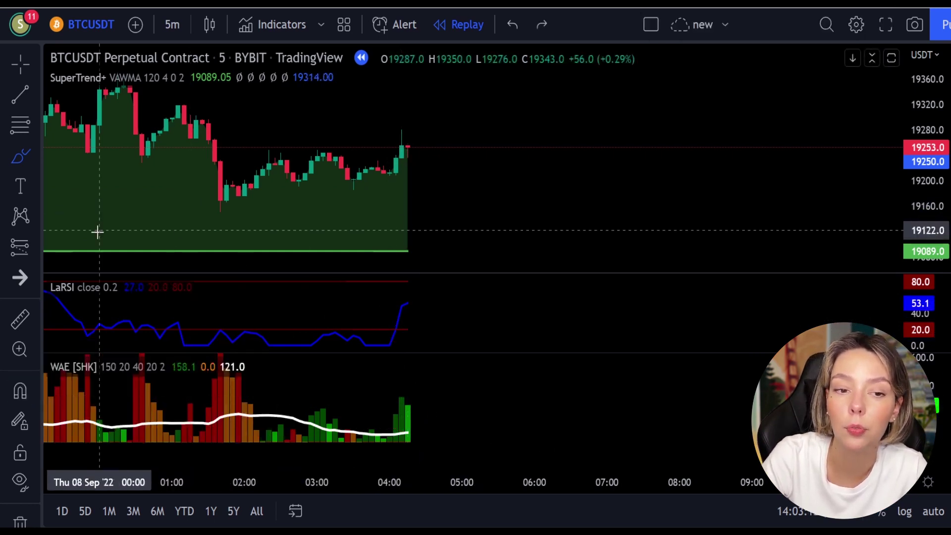
Place a long at 19253 with stop 19180.5 and target 19359, stretching the box right
click(30, 249)
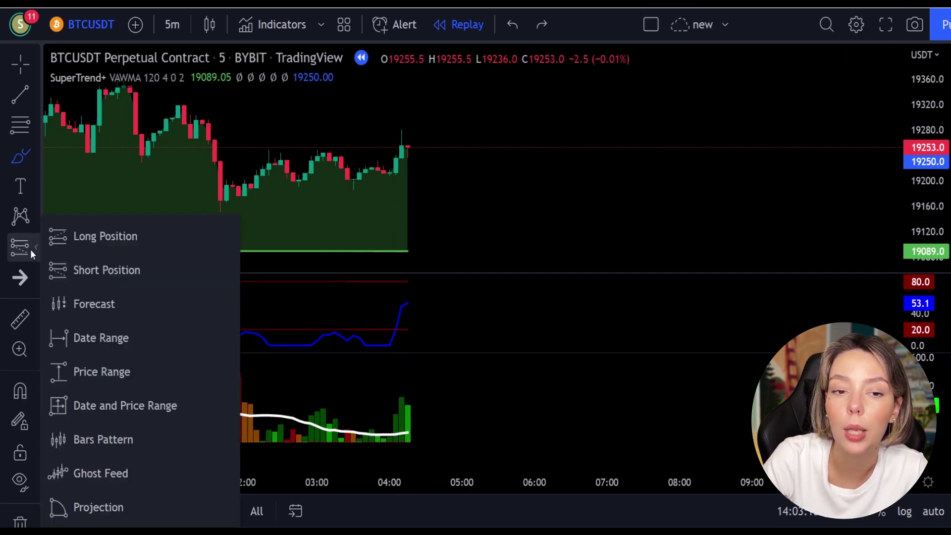
click(80, 245)
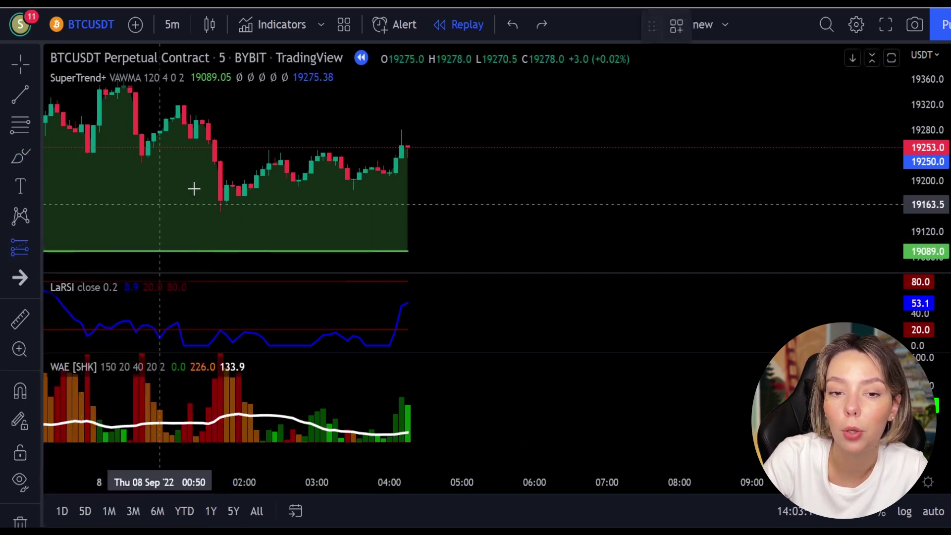
click(408, 148)
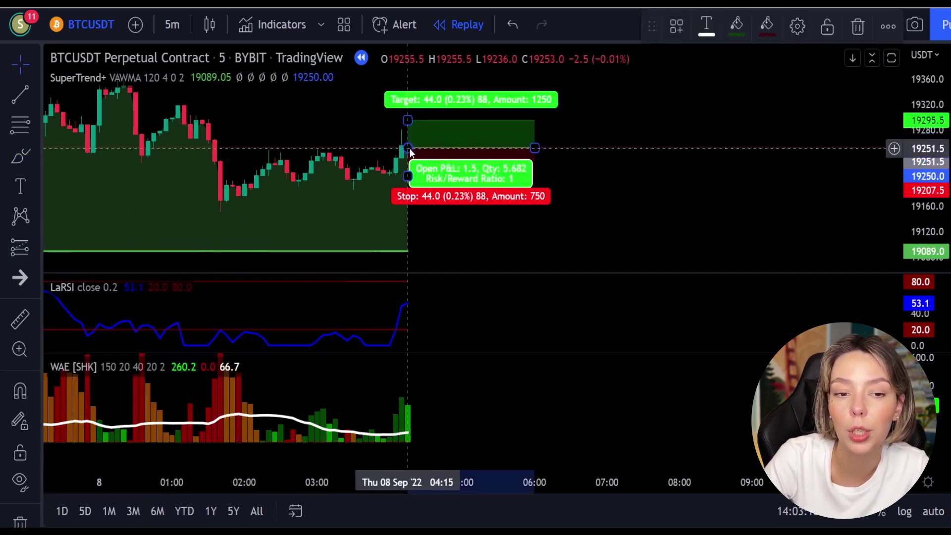
mouse_move(408, 176)
mouse_down()
mouse_move(409, 189)
mouse_move(542, 193)
mouse_up()
drag(582, 142, 582, 204)
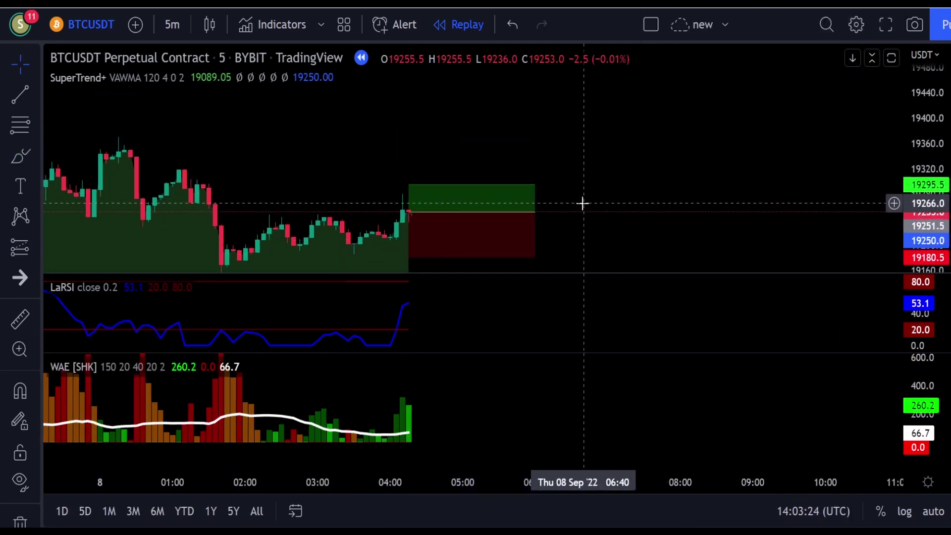
click(410, 184)
drag(409, 184, 417, 144)
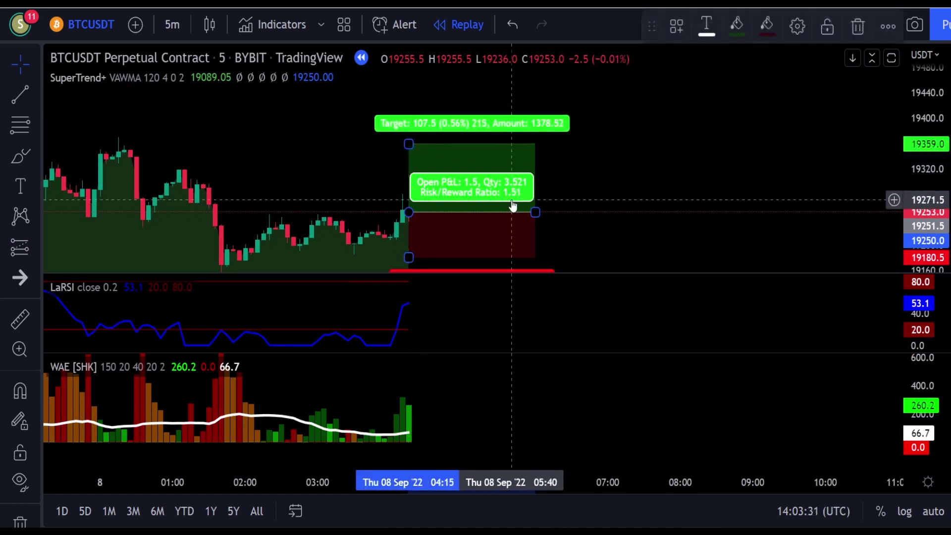
drag(533, 212, 680, 212)
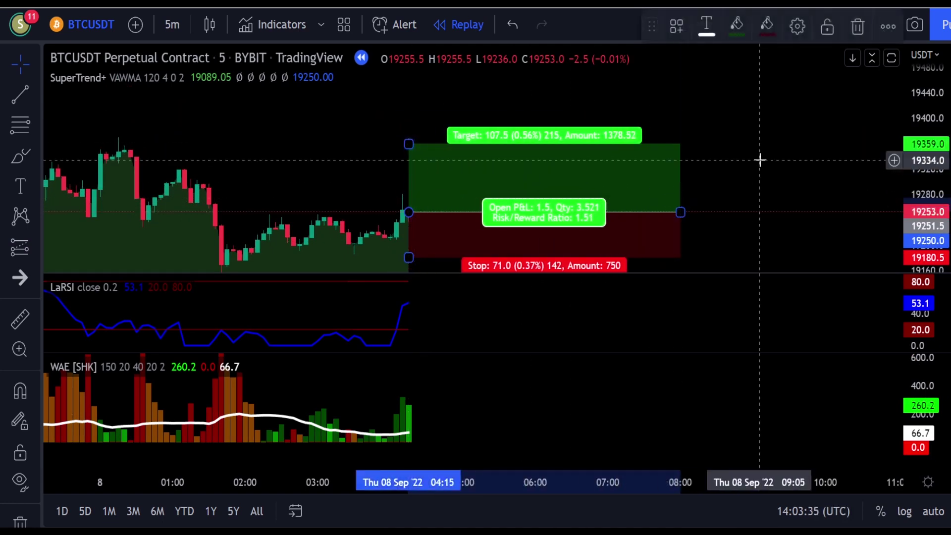
Let the replay run until the long reaches its target, then narrow the position box
click(760, 159)
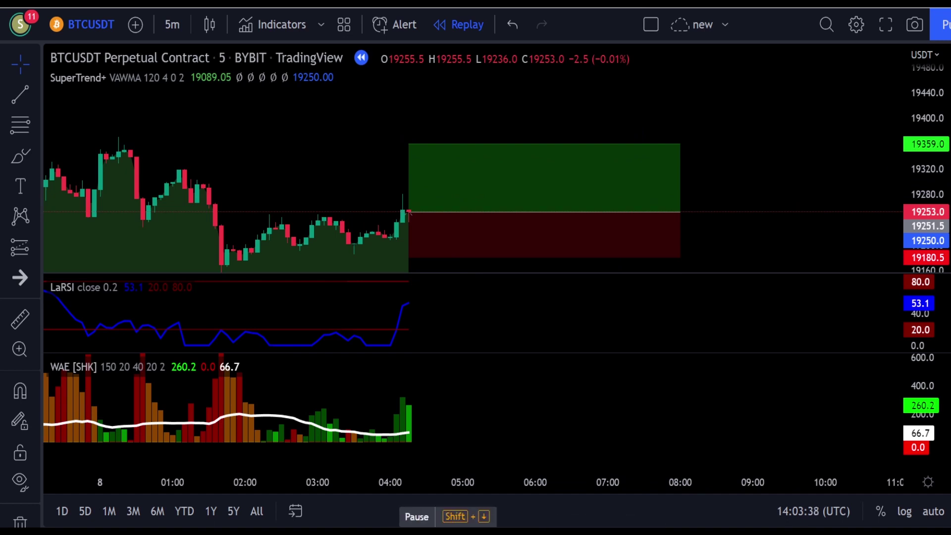
key(shift+Down)
drag(619, 212, 366, 237)
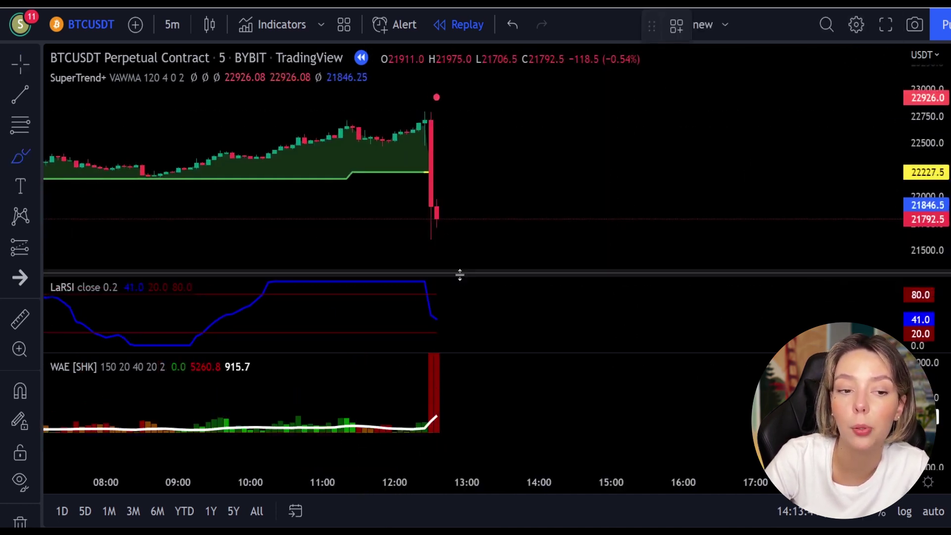
Circle the LaRSI drop from 80, big red WAE bar and red candle top, then undo
mouse_move(435, 289)
mouse_down()
mouse_move(403, 297)
mouse_move(436, 301)
mouse_up()
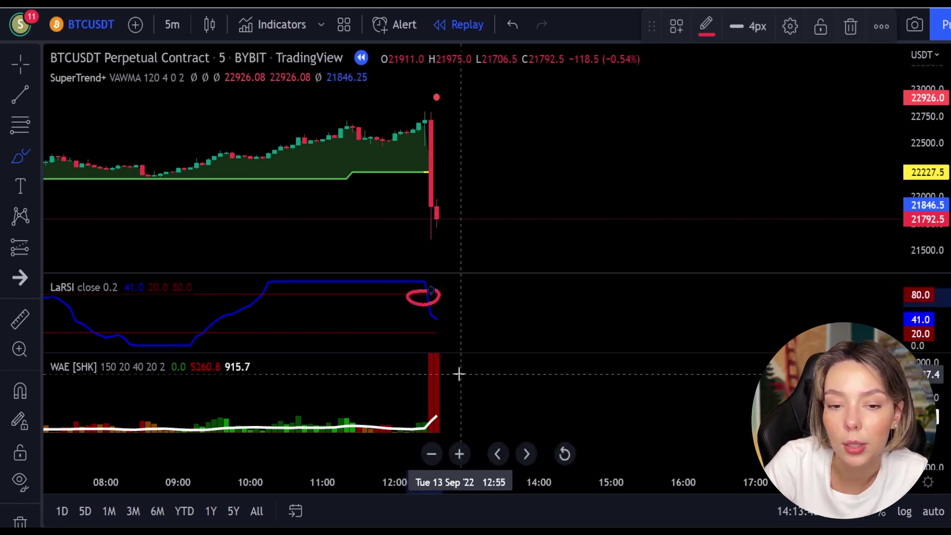
drag(457, 373, 408, 367)
drag(431, 420, 459, 377)
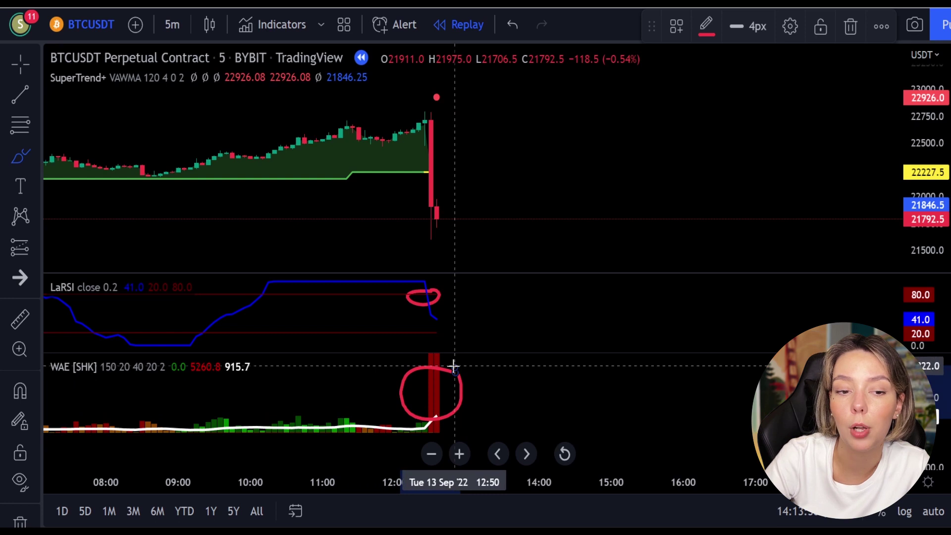
mouse_move(450, 89)
mouse_down()
mouse_move(435, 85)
mouse_move(422, 122)
mouse_move(468, 105)
mouse_up()
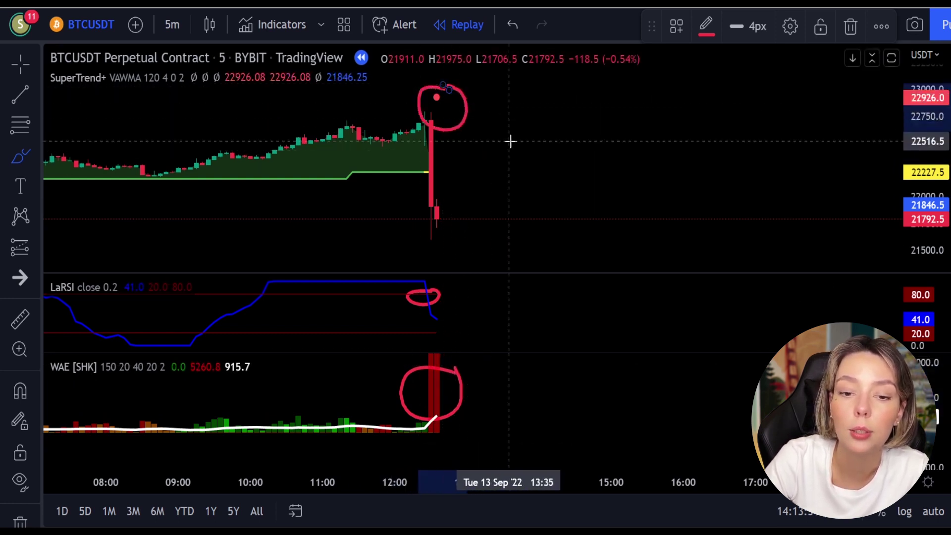
key(ctrl+z)
key(ctrl+z)
key(ctrl+z)
Place a short at 21806 with stop 22824.5 and target 20275, widening the box
click(23, 253)
click(124, 270)
click(437, 217)
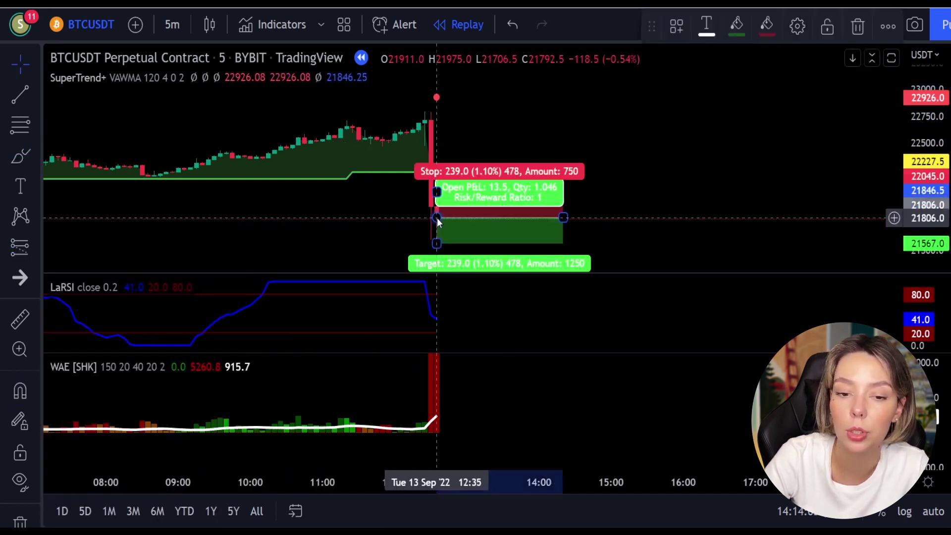
drag(437, 191, 436, 110)
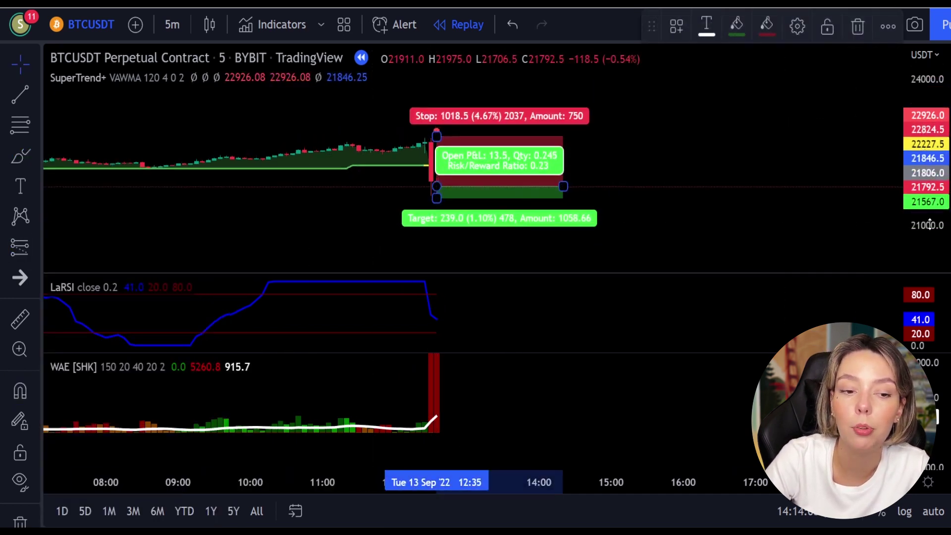
drag(436, 198, 444, 258)
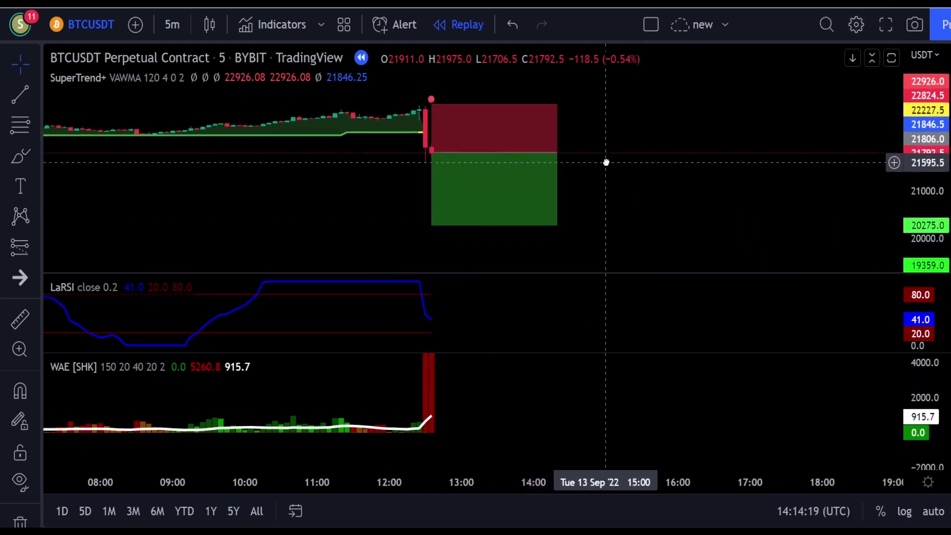
drag(564, 149, 886, 127)
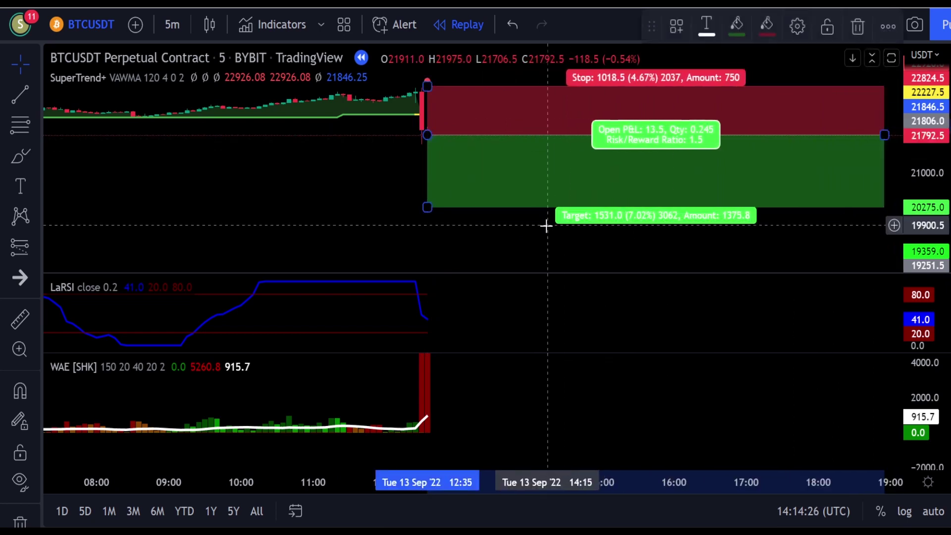
drag(545, 223, 490, 248)
Replay forward until the short's 20275 target fills, extending the box and following the candles
key(shift+Down)
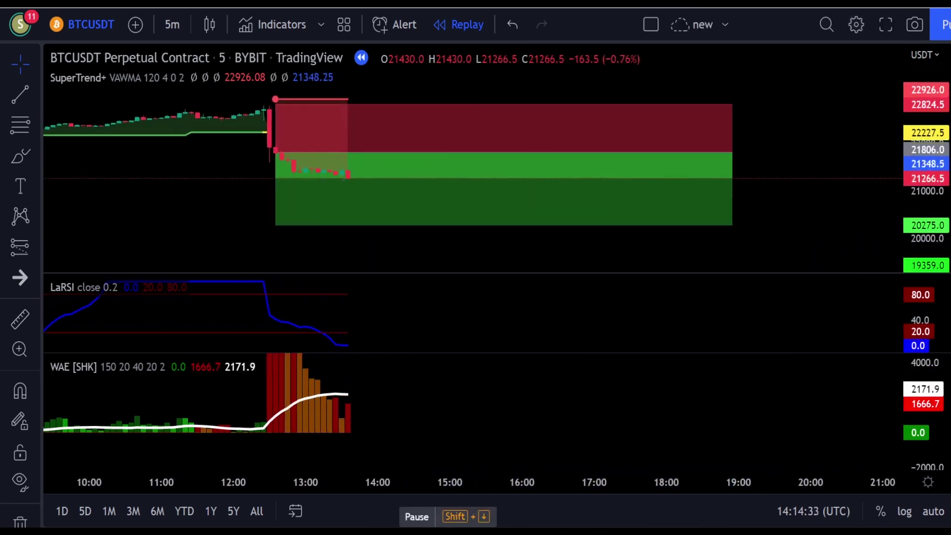
drag(369, 138, 312, 166)
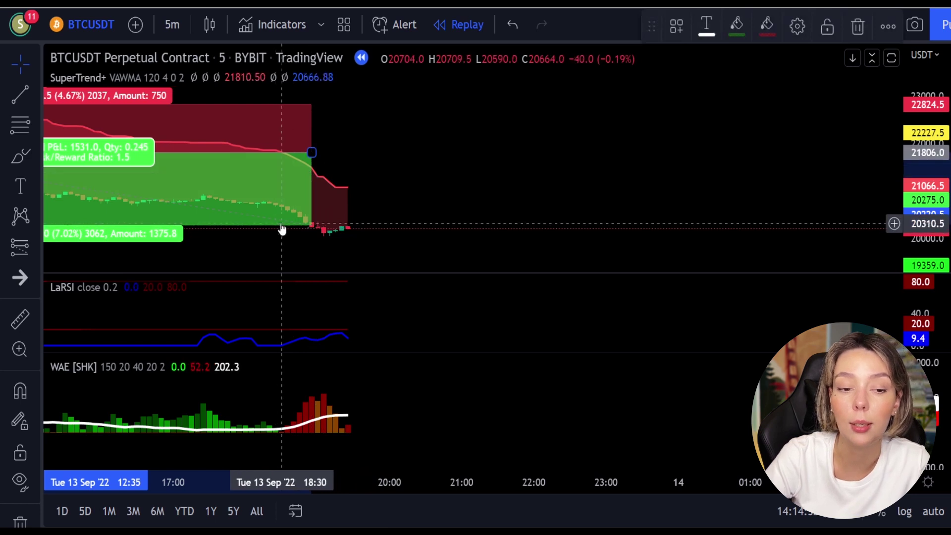
drag(247, 246, 449, 234)
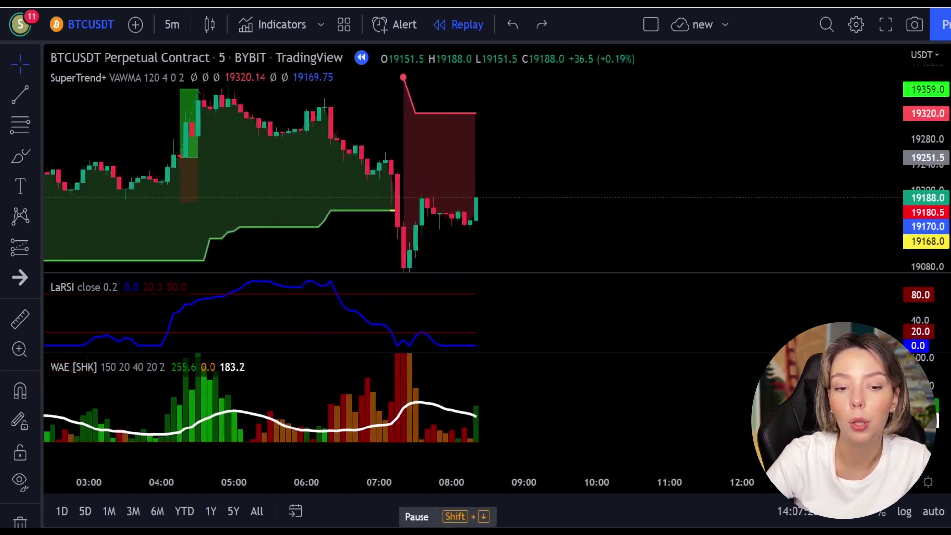
key(shift+Down)
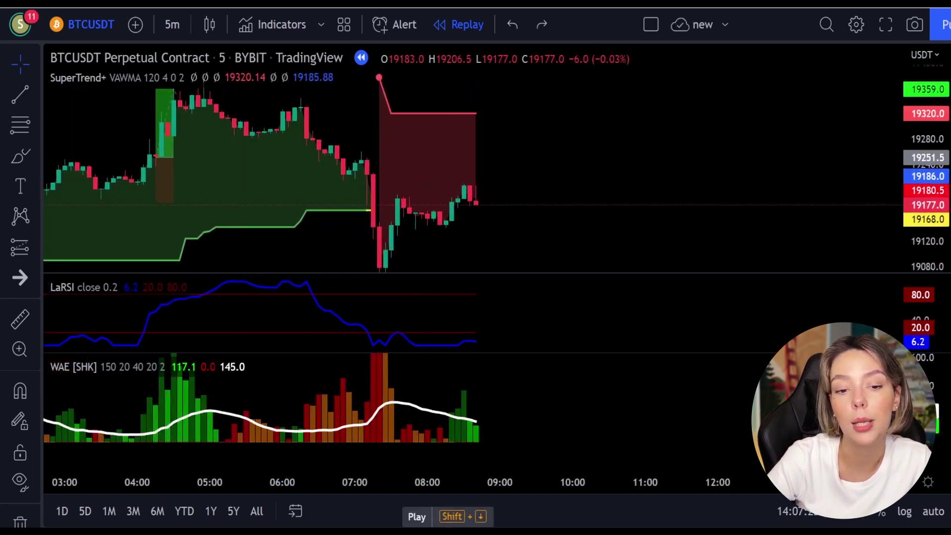